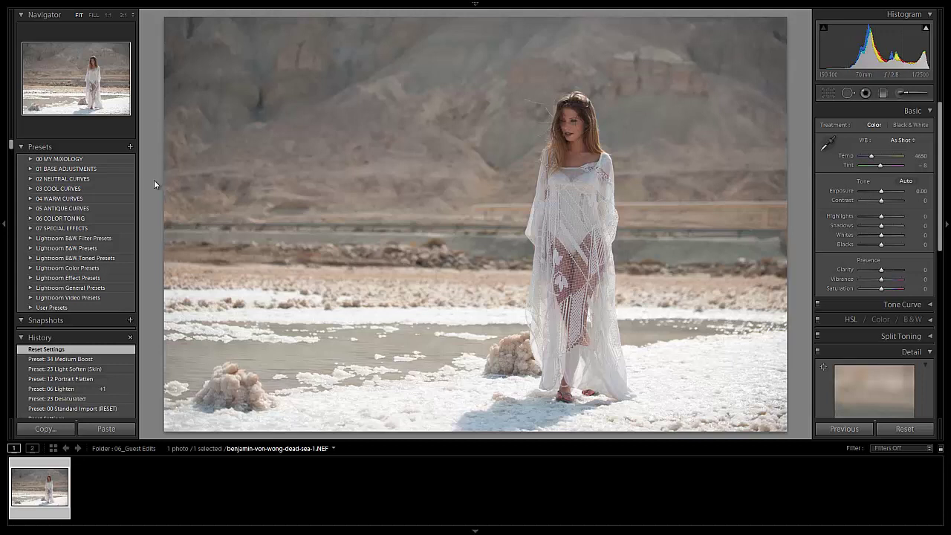
- Reset the portrait with the 00 Standard Import (RESET) preset from 00 MY MIXOLOGY
click(30, 158)
click(69, 169)
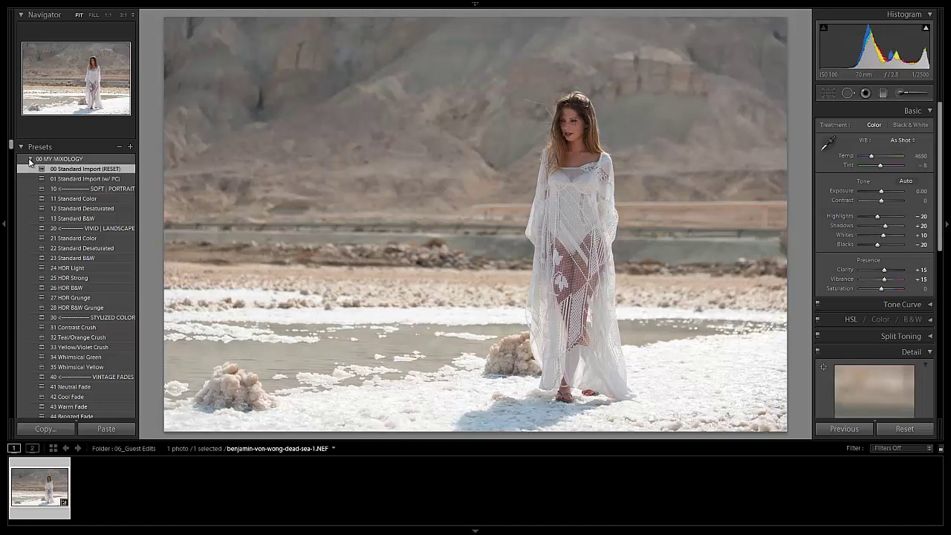
click(30, 160)
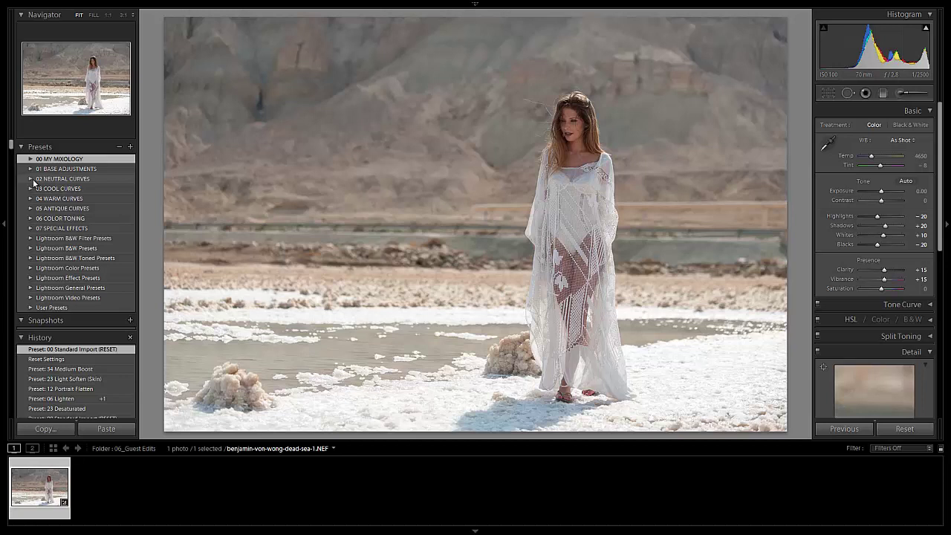
- Desaturate the portrait with the 02 Neutral Curves '23 Desaturated' preset
click(32, 179)
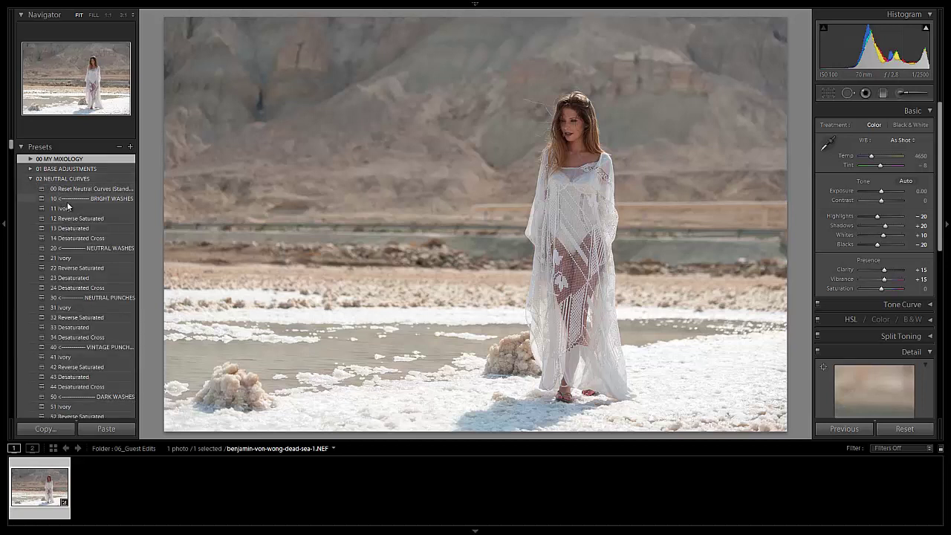
click(100, 280)
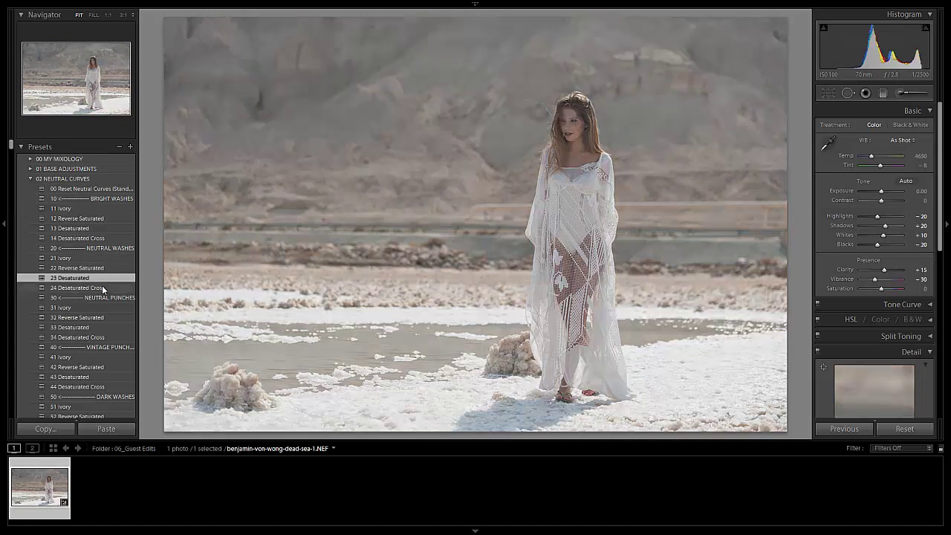
click(30, 177)
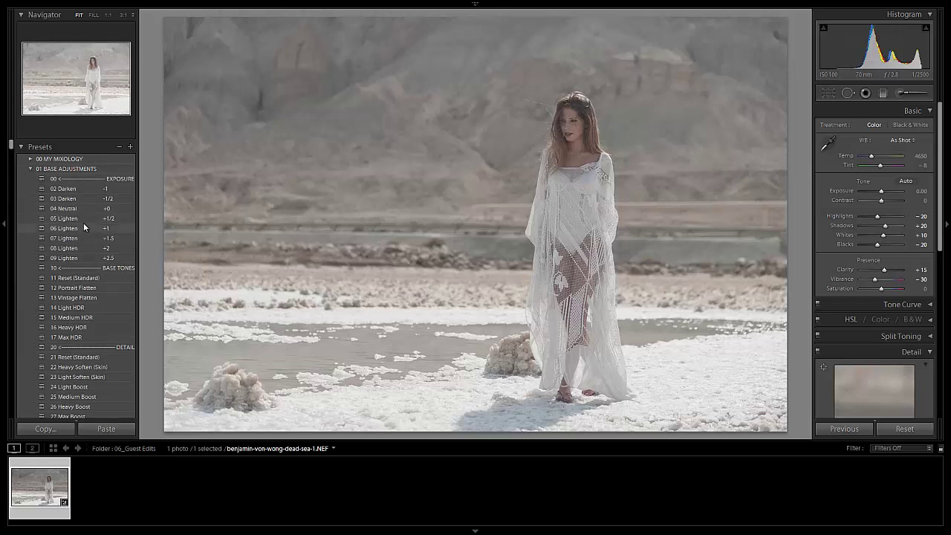
- Stack Base Adjustments presets 06 Lighten, 12 Portrait Flatten, 23 Light Soften (Skin) and 34 Medium Boost
click(83, 224)
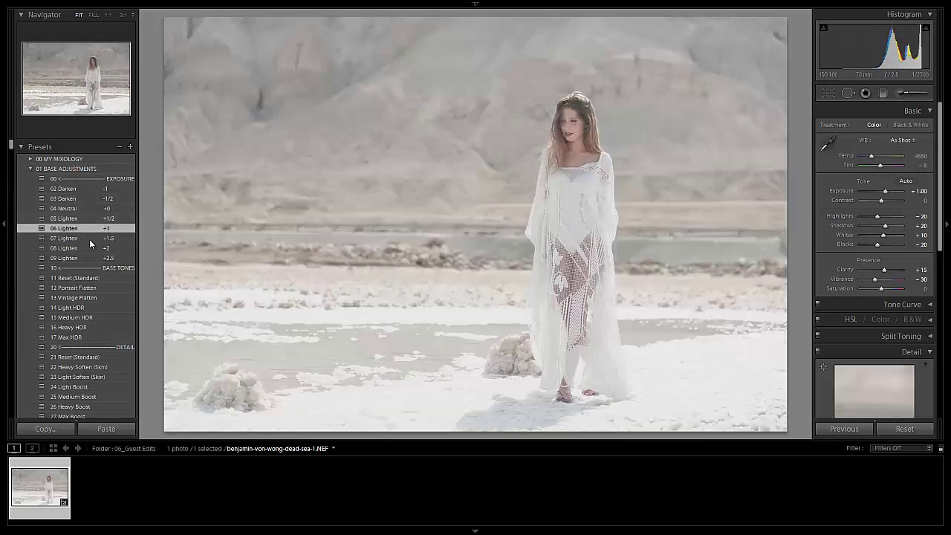
click(92, 288)
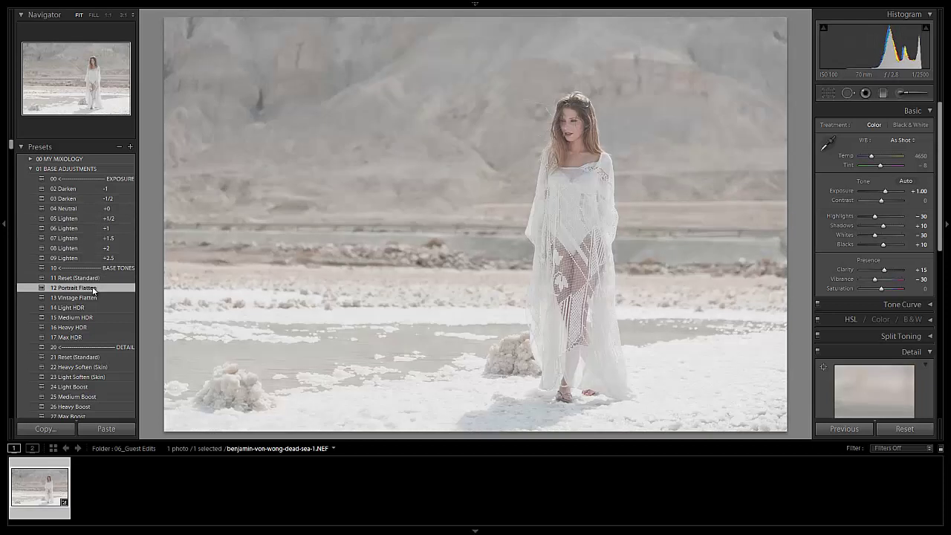
scroll(93, 290, down, 3)
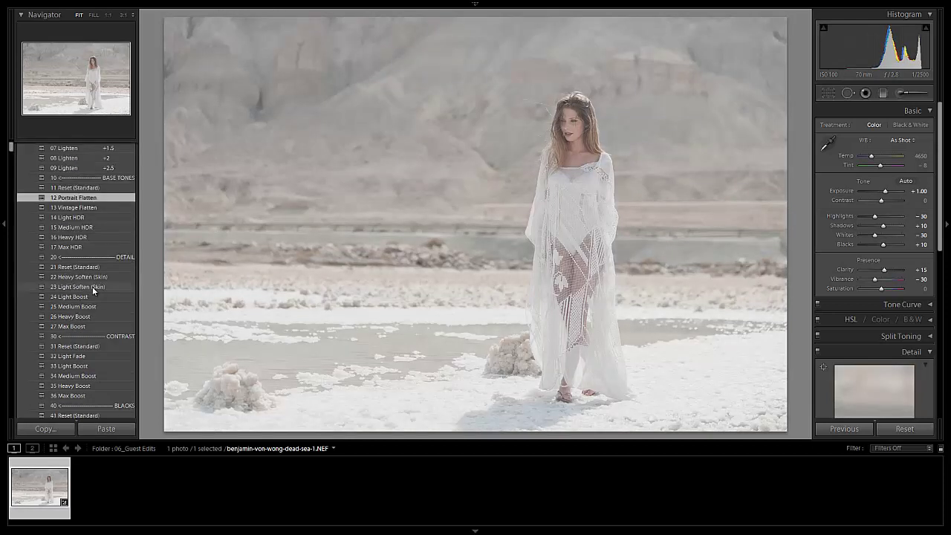
click(97, 286)
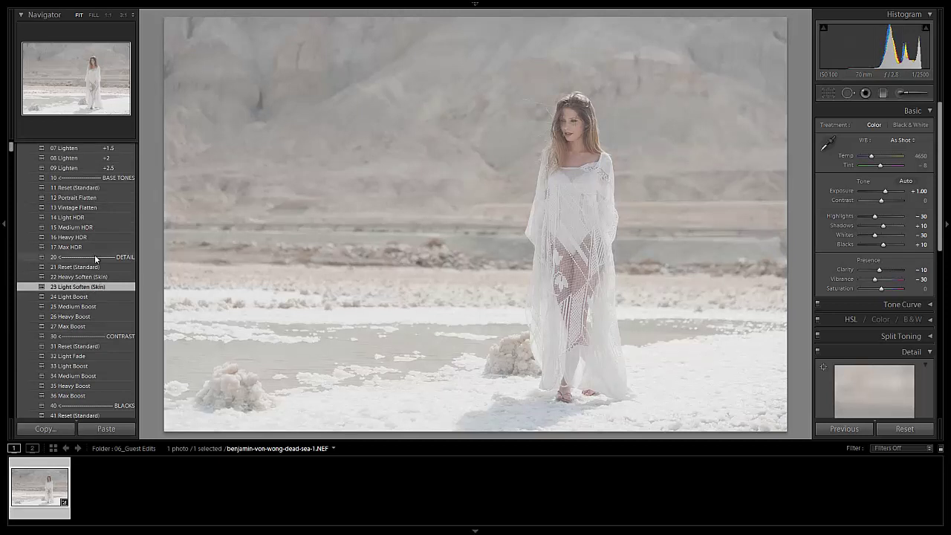
scroll(94, 256, down, 3)
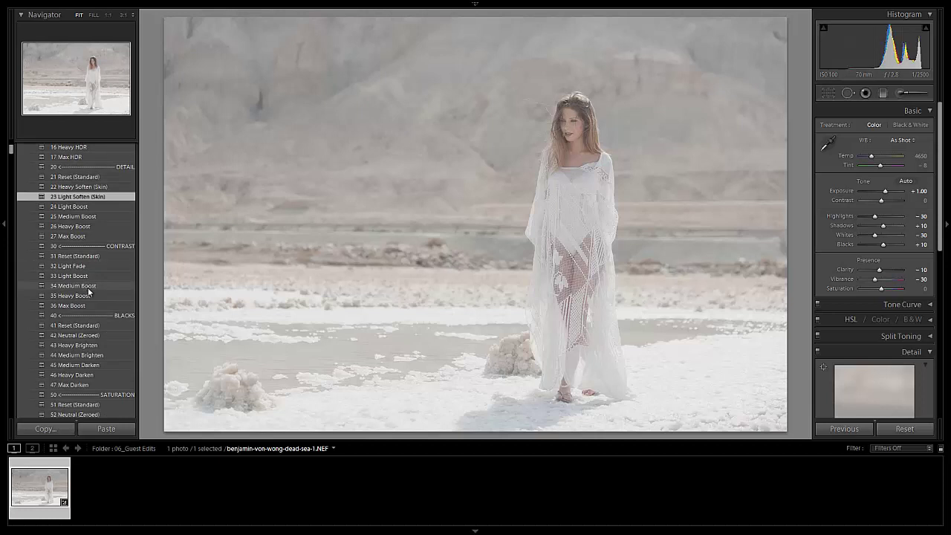
click(89, 288)
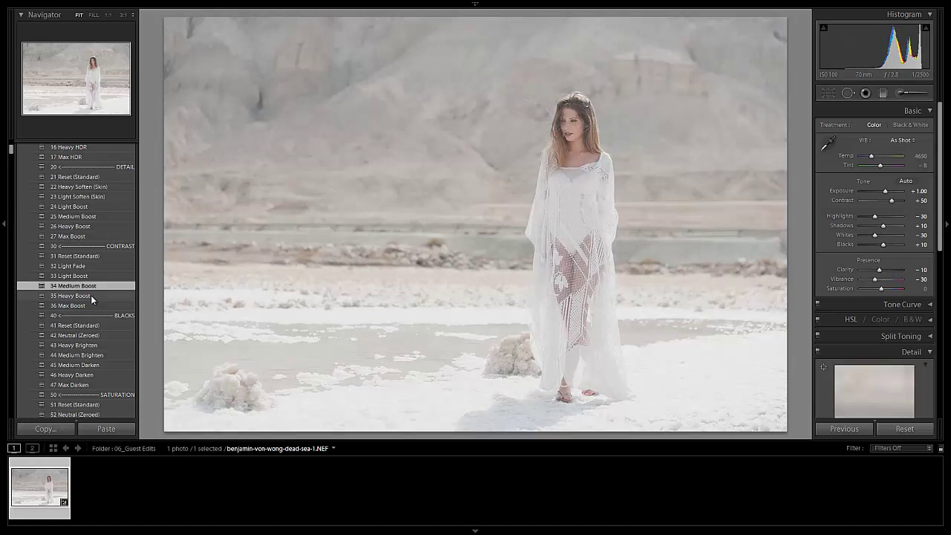
scroll(91, 294, down, 3)
scroll(91, 297, down, 5)
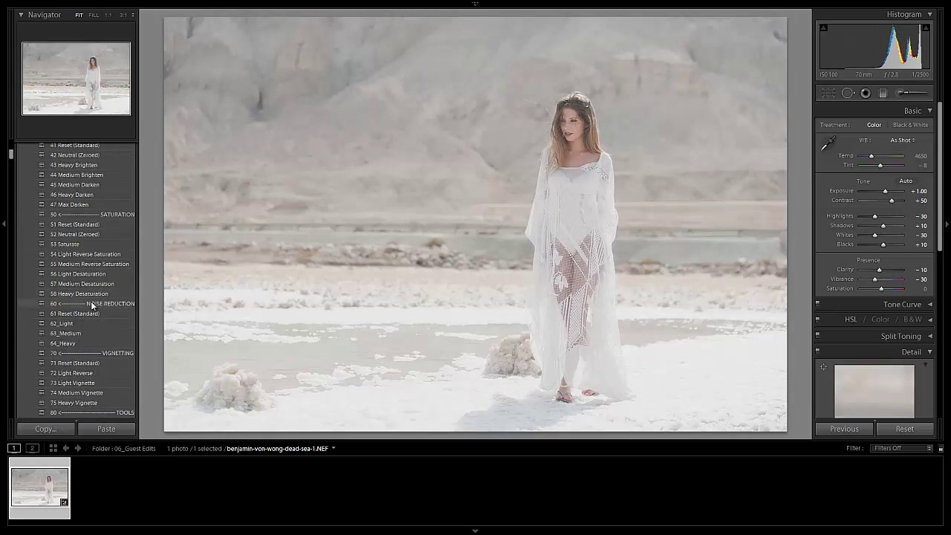
scroll(118, 319, down, 5)
scroll(109, 328, up, 15)
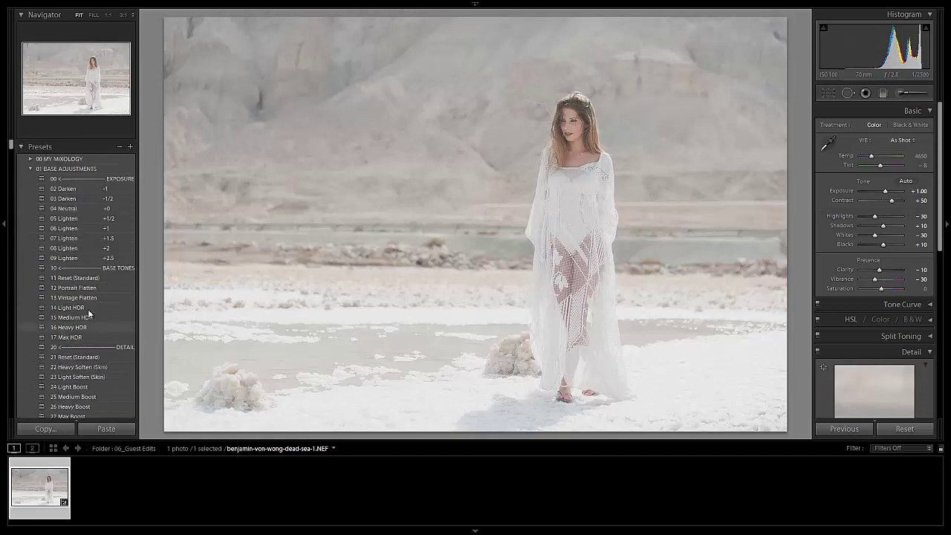
- Collapse the 01 BASE ADJUSTMENTS preset folder
click(31, 169)
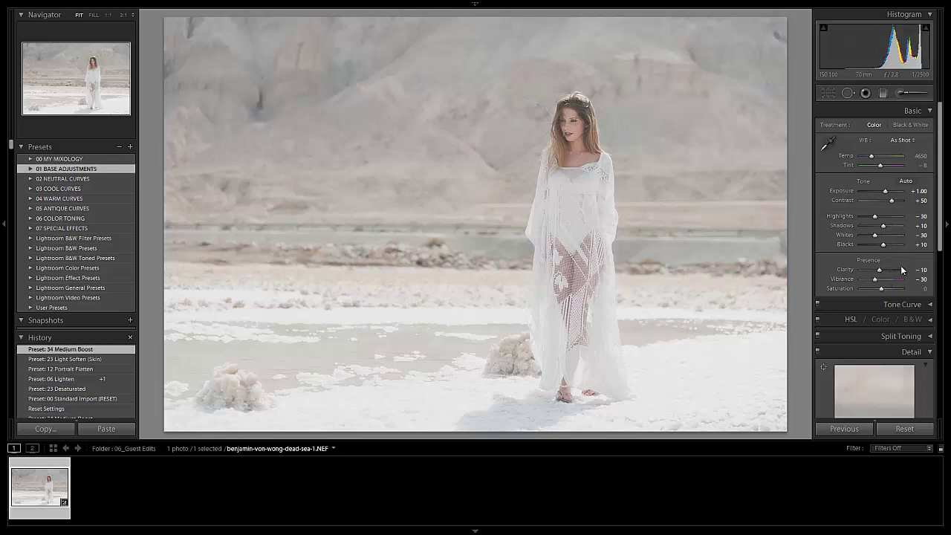
- Expand the Tone Curve panel and review Detail and Lens Corrections before returning to Basic
scroll(903, 257, down, 2)
click(904, 252)
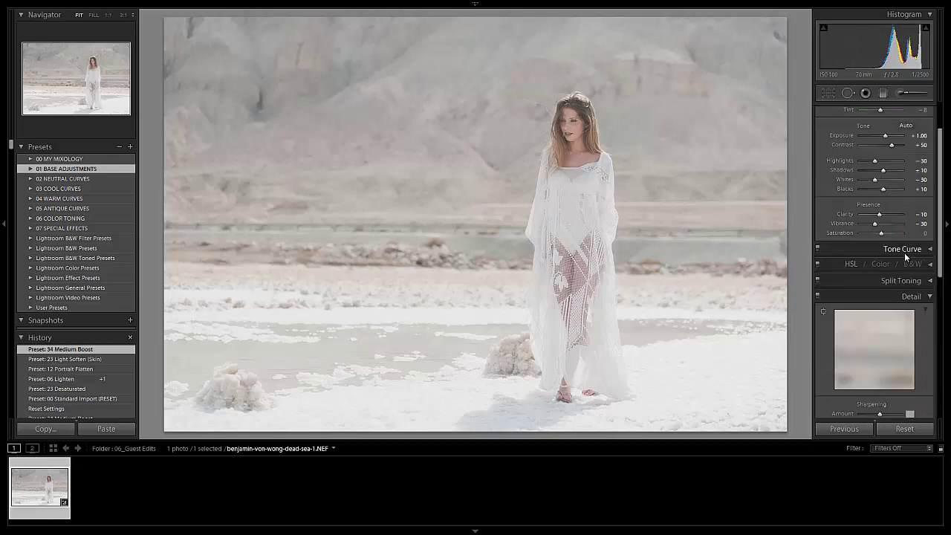
scroll(899, 294, down, 2)
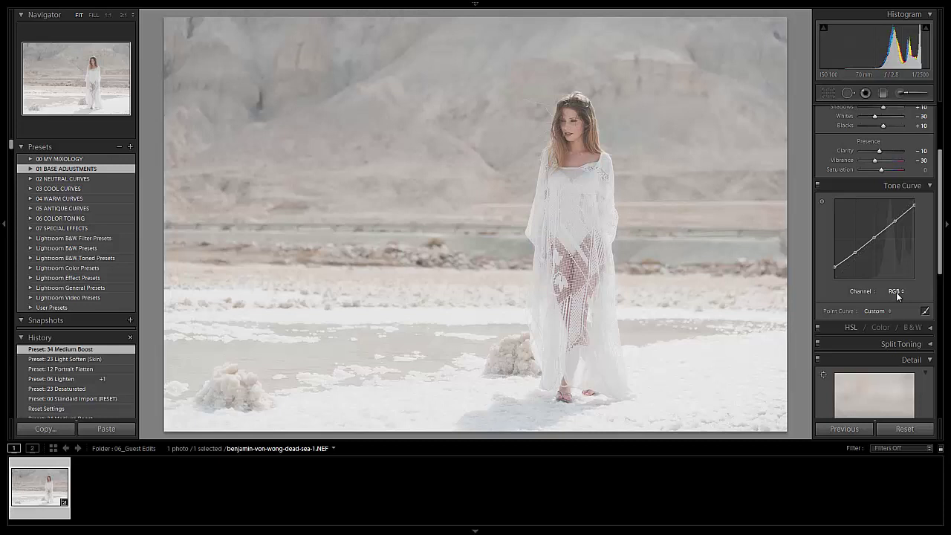
scroll(896, 292, down, 2)
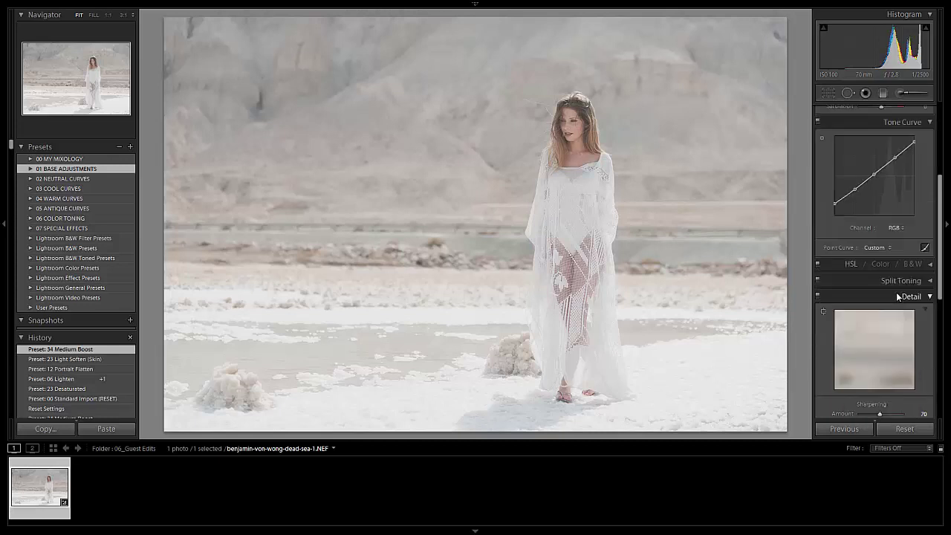
scroll(887, 264, down, 2)
scroll(876, 234, down, 1)
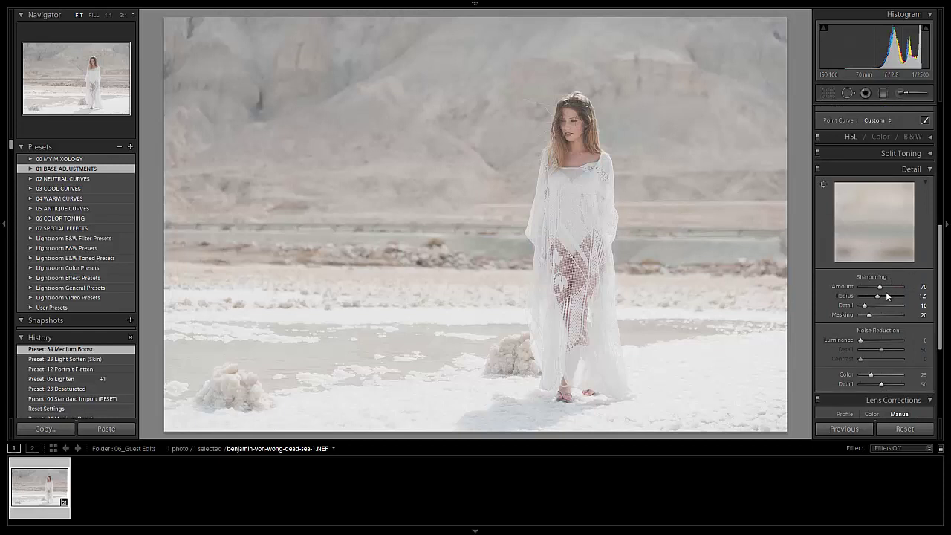
scroll(888, 289, down, 2)
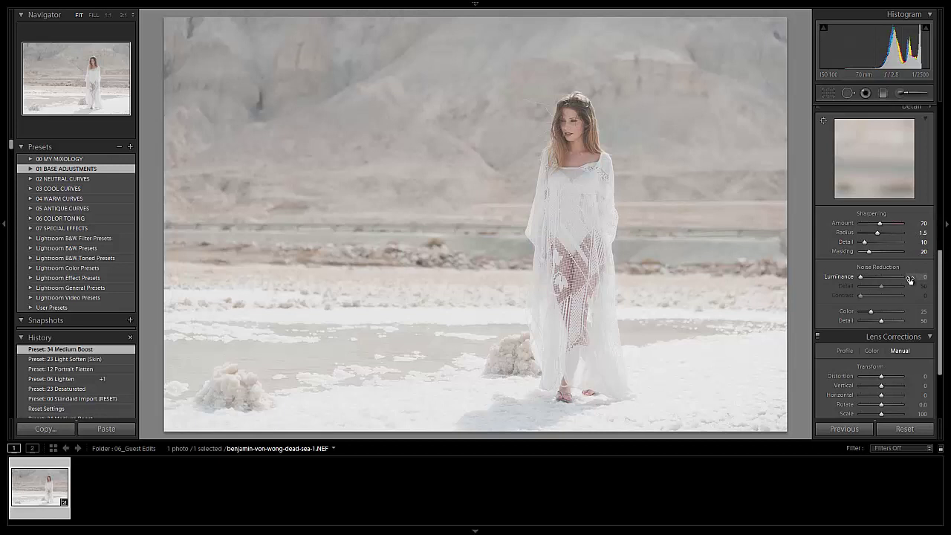
scroll(909, 279, down, 3)
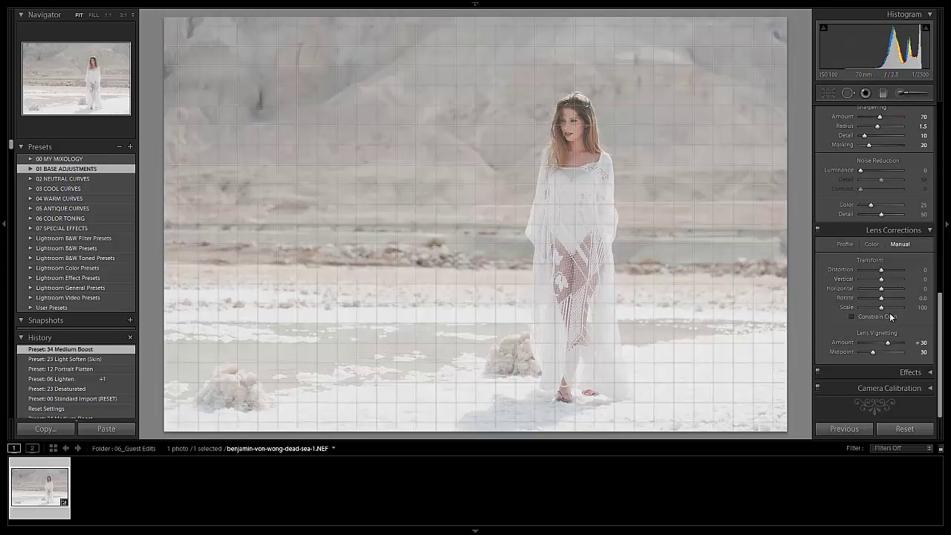
scroll(861, 358, up, 10)
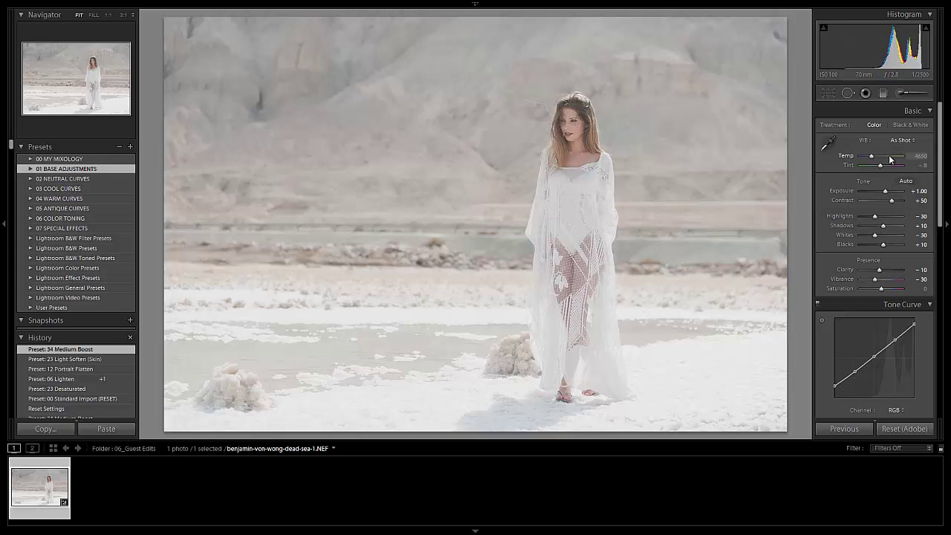
- Lower the white balance Temperature from 4650 to 4050
key(Down)
key(Down)
key(Down)
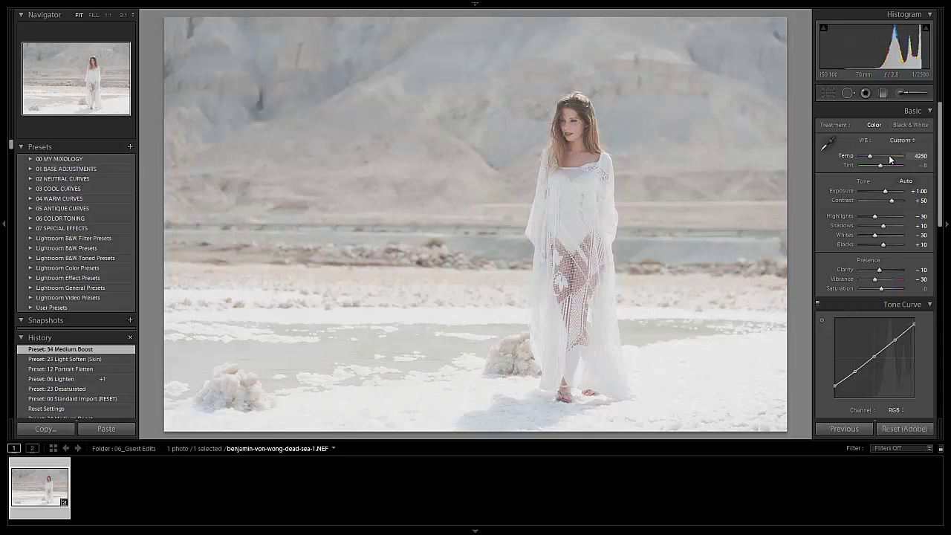
key(Down)
key(Down)
key(Down)
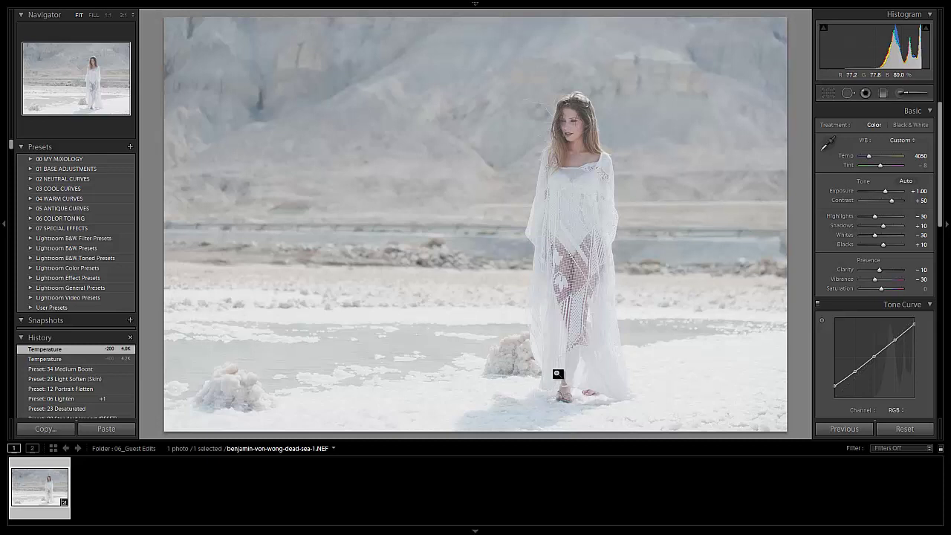
- Paint a 02 Burn (Darken) brush stroke over the bright water band left of the model
click(900, 94)
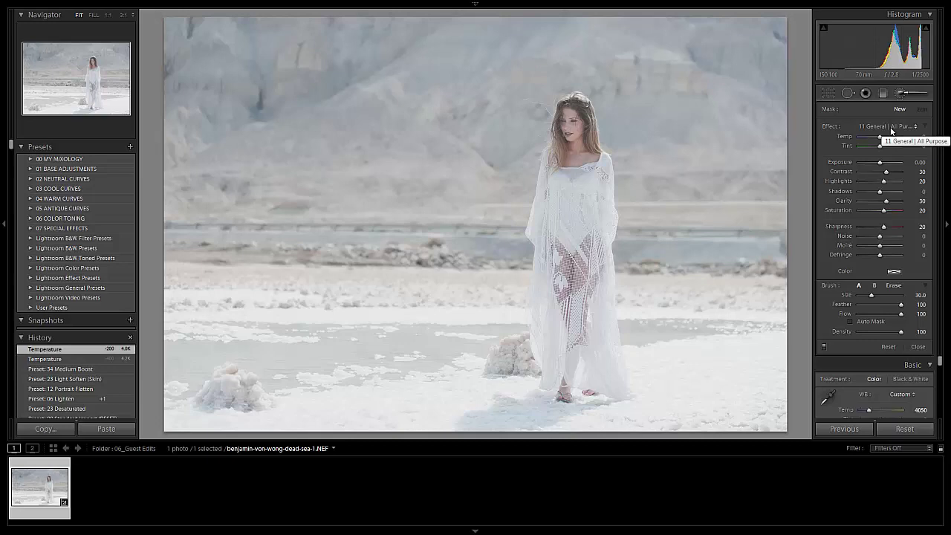
click(892, 128)
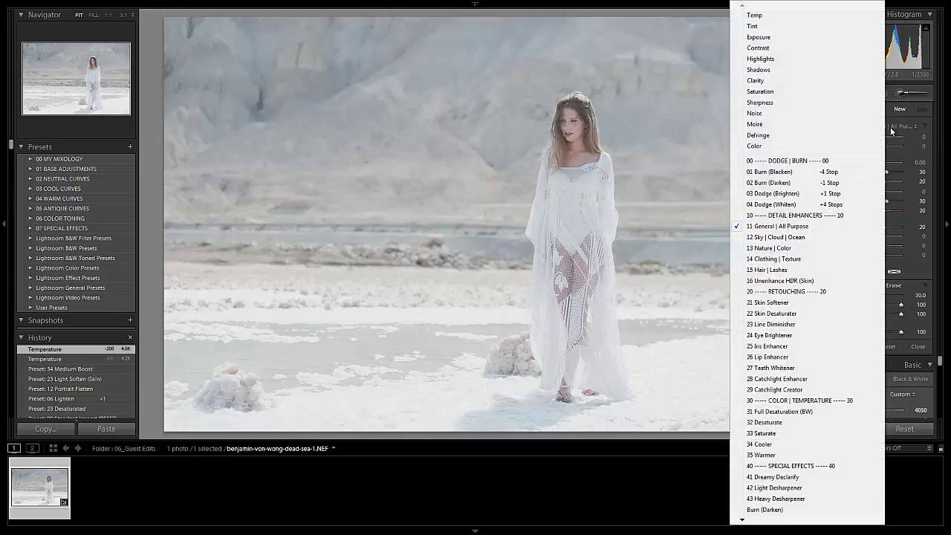
click(830, 182)
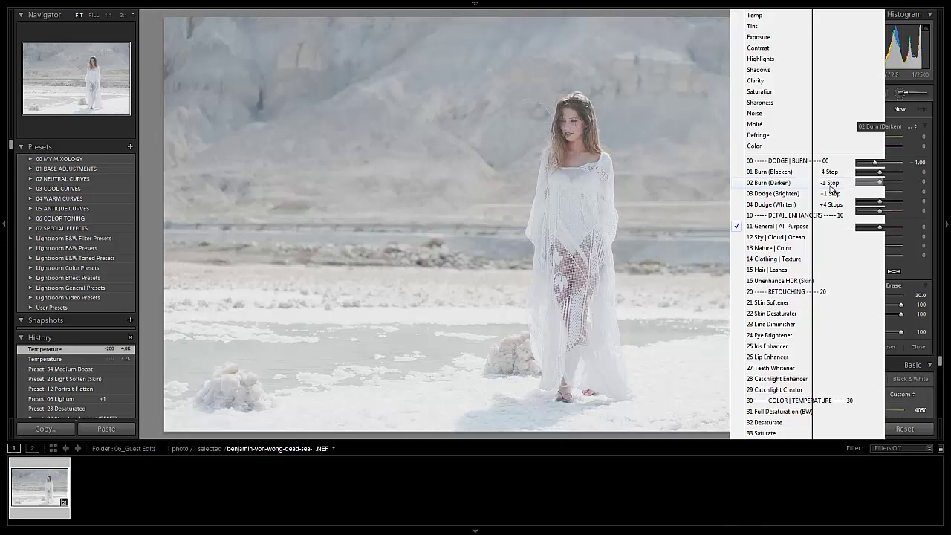
scroll(281, 309, down, 3)
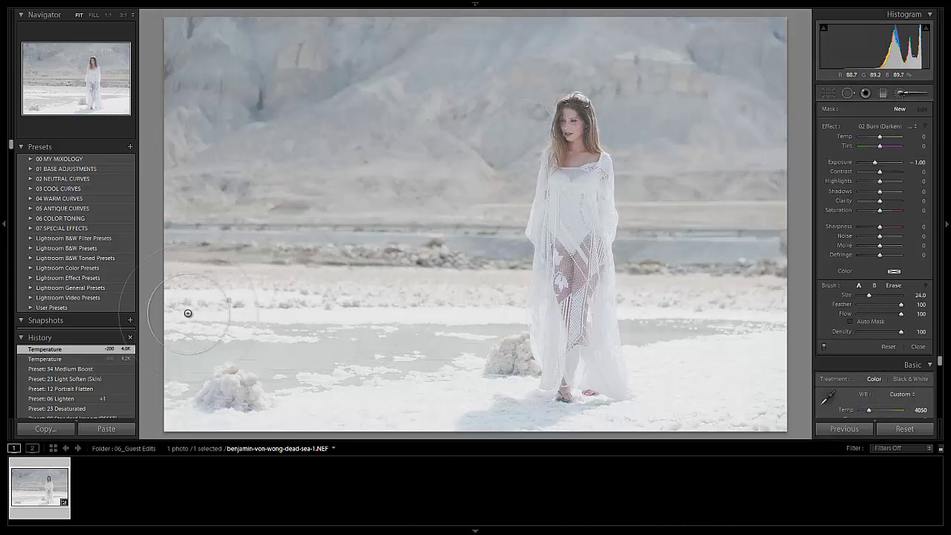
mouse_move(149, 313)
mouse_down()
mouse_move(891, 382)
mouse_move(161, 388)
mouse_up()
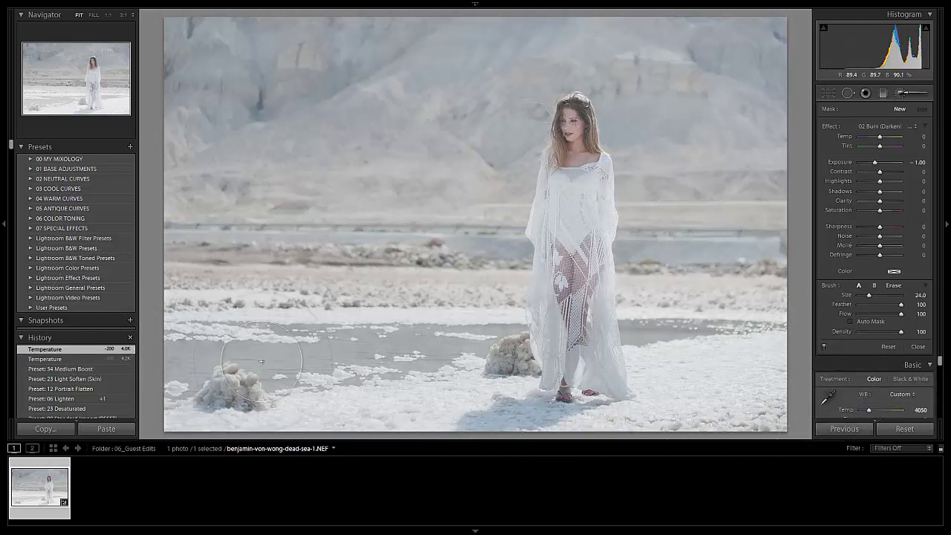
- Erase the burn darkening from her dress, leg and the dress's right side
click(329, 116)
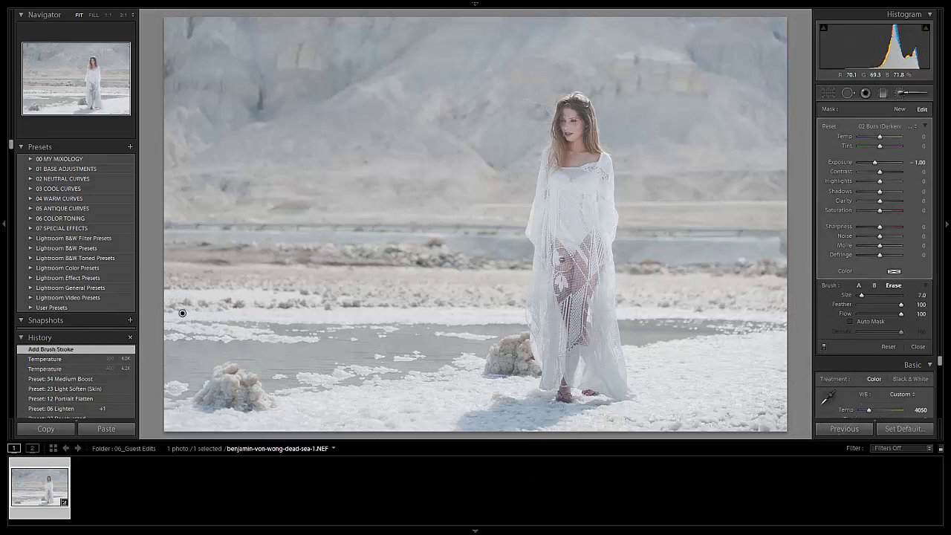
mouse_move(564, 253)
mouse_down()
mouse_move(600, 235)
mouse_move(569, 393)
mouse_move(536, 324)
mouse_move(553, 242)
mouse_up()
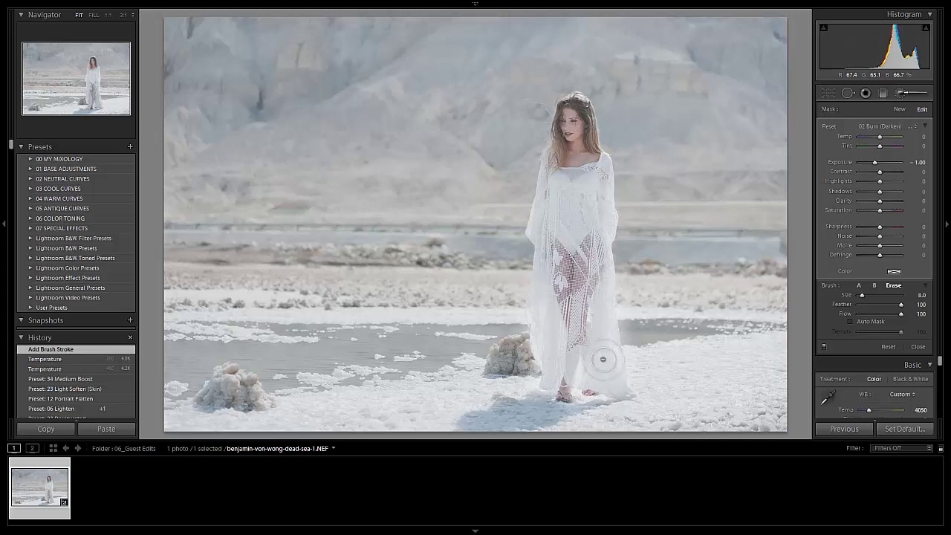
drag(578, 272, 620, 345)
- At 1:1, burn the sand and shadows around her feet and the dress hem with a smaller brush
key(z)
scroll(549, 254, down, 3)
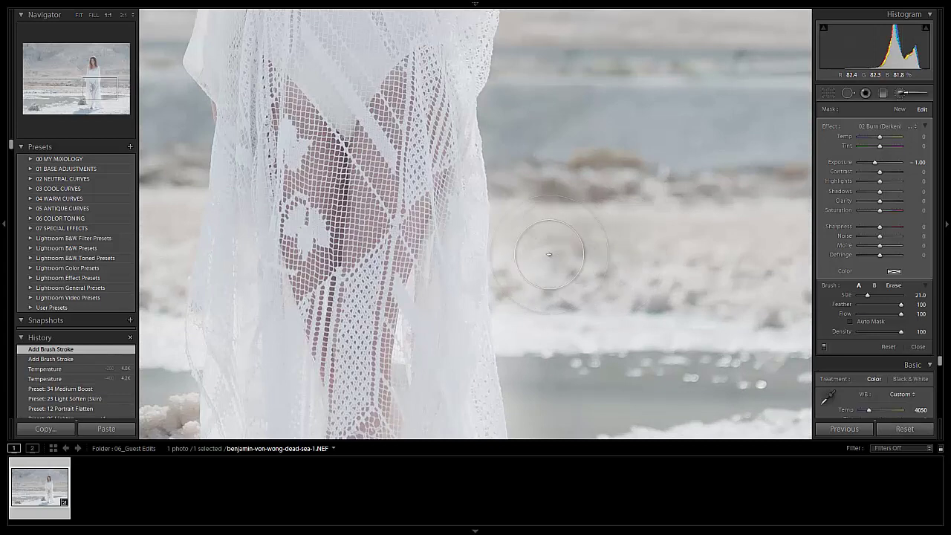
mouse_move(549, 254)
mouse_down()
mouse_move(560, 393)
mouse_move(577, 292)
mouse_move(543, 214)
mouse_up()
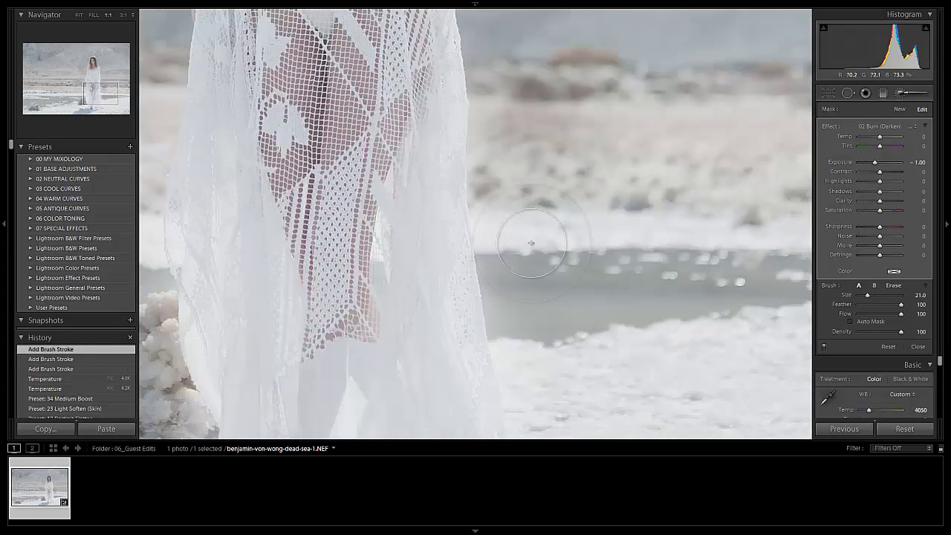
mouse_move(541, 335)
mouse_down()
mouse_move(594, 361)
mouse_move(554, 225)
mouse_move(540, 304)
mouse_move(600, 404)
mouse_move(683, 196)
mouse_up()
key(bracketleft)
key(bracketleft)
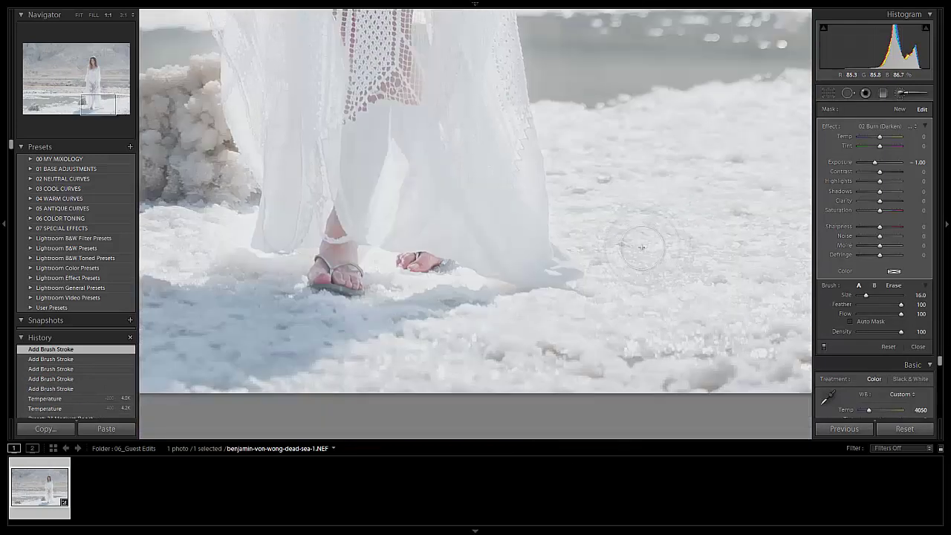
key(bracketleft)
mouse_move(577, 312)
mouse_down()
mouse_move(397, 320)
mouse_move(632, 323)
mouse_up()
key(bracketleft)
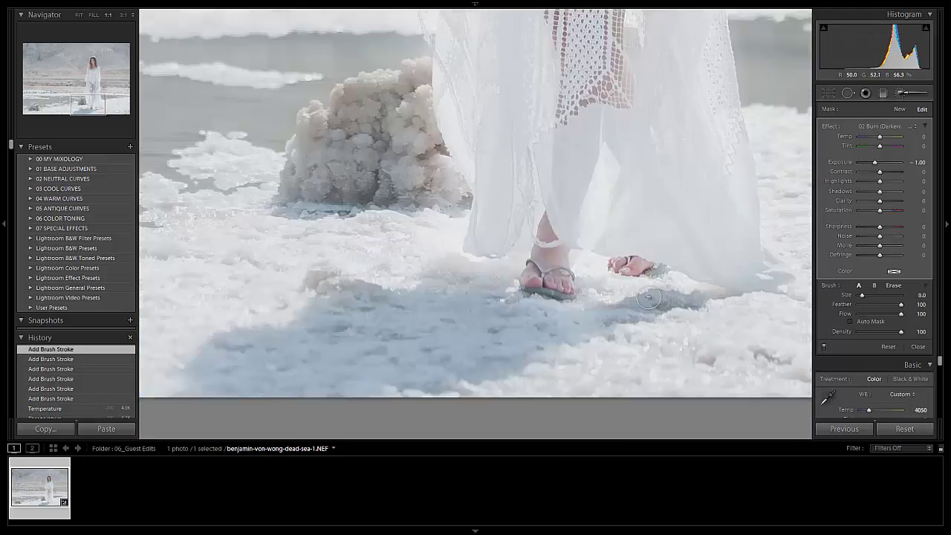
drag(647, 297, 594, 276)
key(bracketleft)
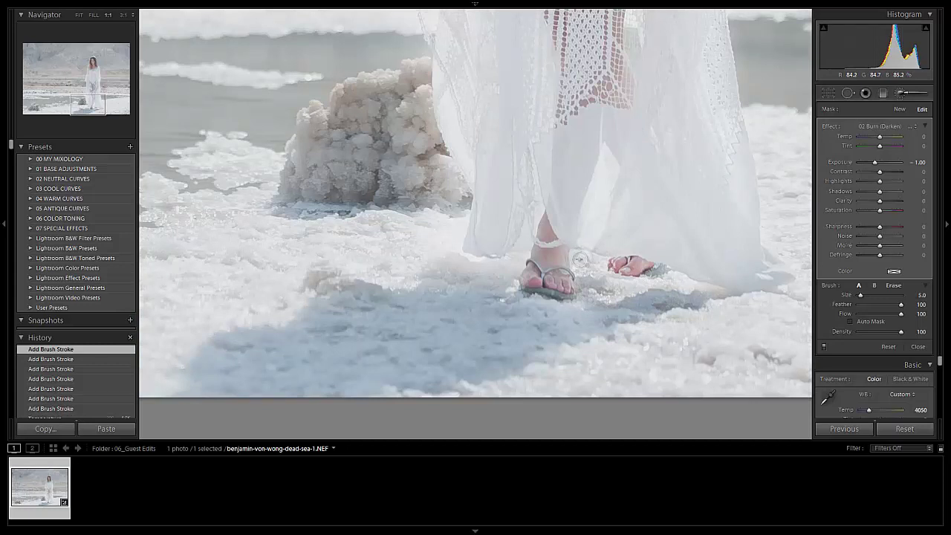
key(bracketright)
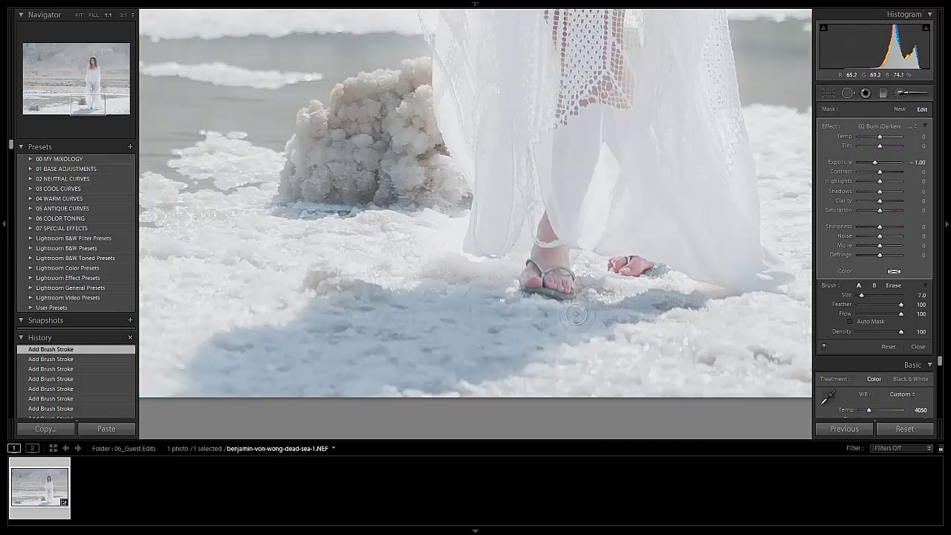
drag(580, 332, 495, 297)
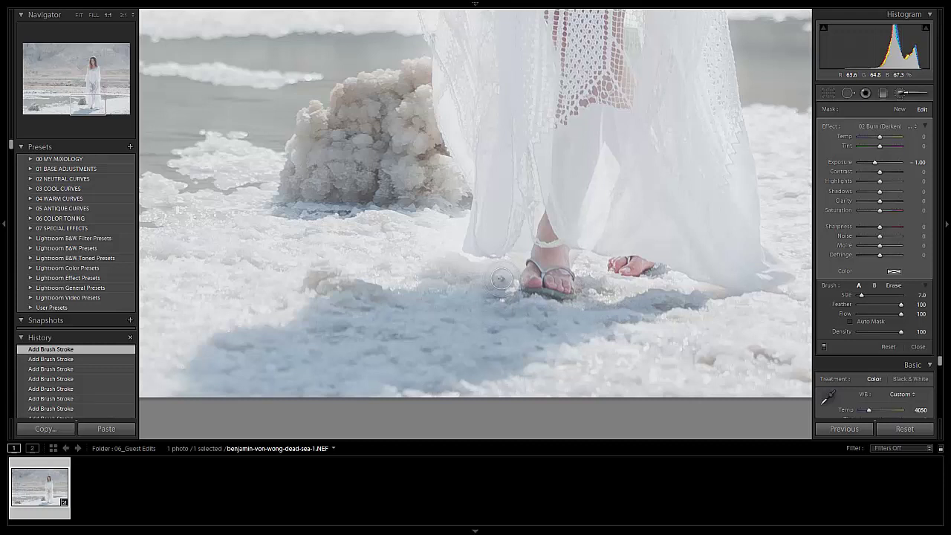
drag(514, 265, 496, 264)
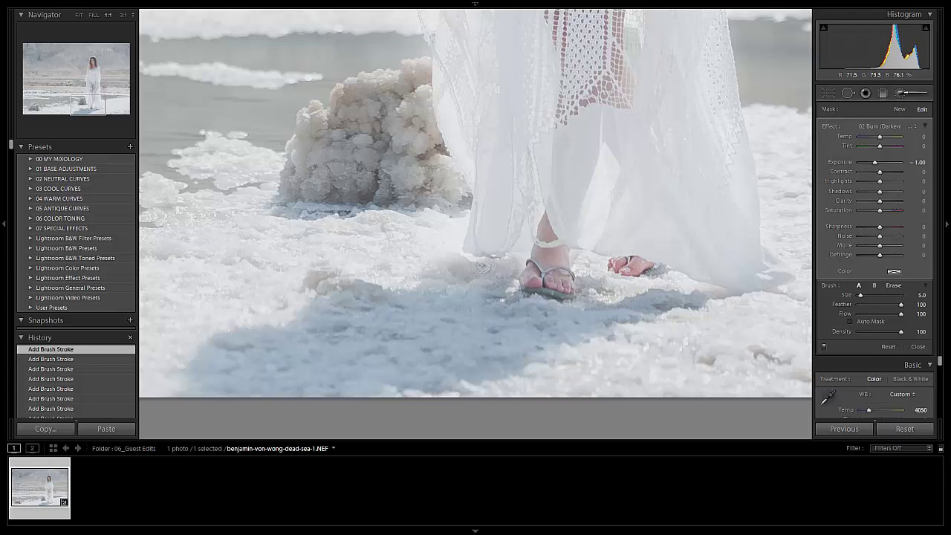
- Back at Fit view, burn the bright horizon band left of the model
mouse_move(430, 256)
mouse_down()
mouse_move(495, 311)
mouse_move(523, 269)
mouse_move(475, 160)
mouse_move(483, 182)
mouse_move(487, 141)
mouse_move(518, 286)
mouse_up()
scroll(518, 301, up, 3)
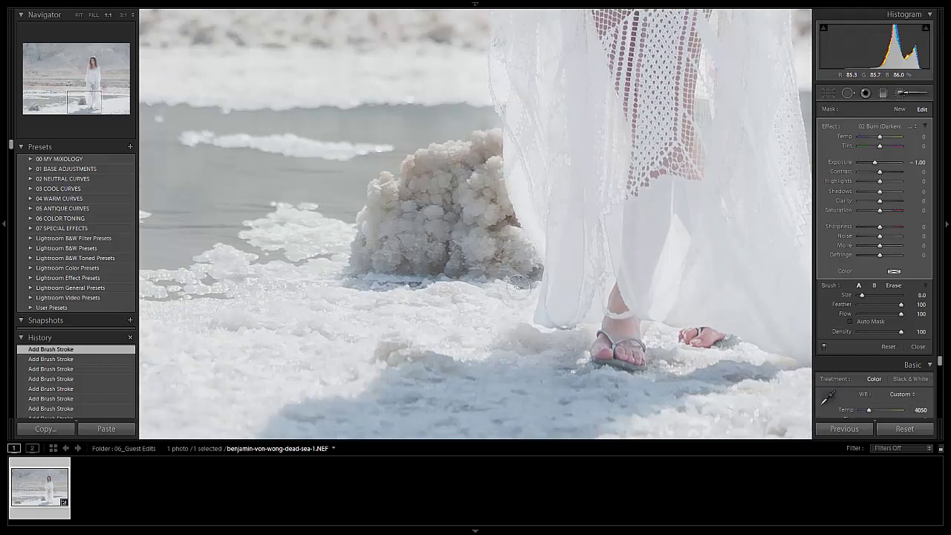
mouse_move(475, 130)
mouse_down()
mouse_move(517, 283)
mouse_move(503, 213)
mouse_move(535, 100)
mouse_move(513, 131)
mouse_move(483, 288)
mouse_up()
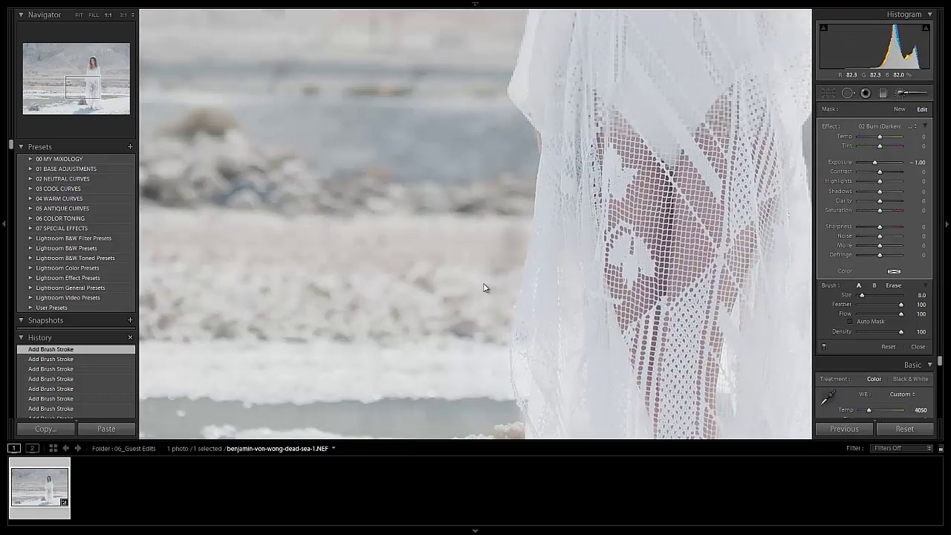
key(alt)
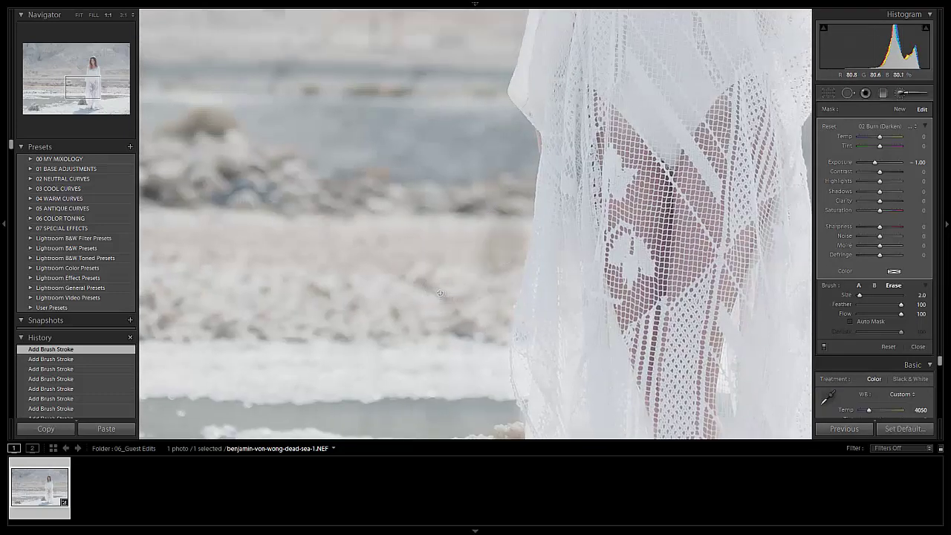
key(z)
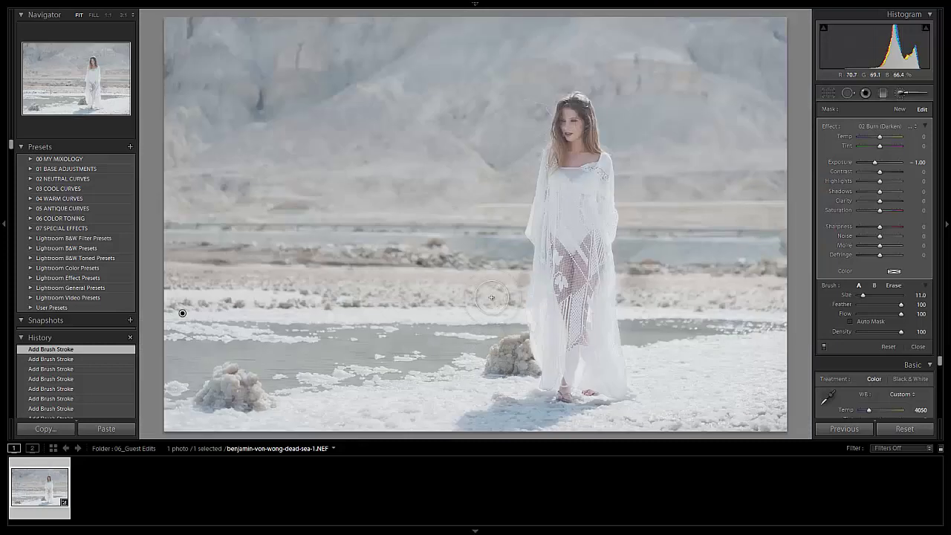
scroll(496, 291, down, 5)
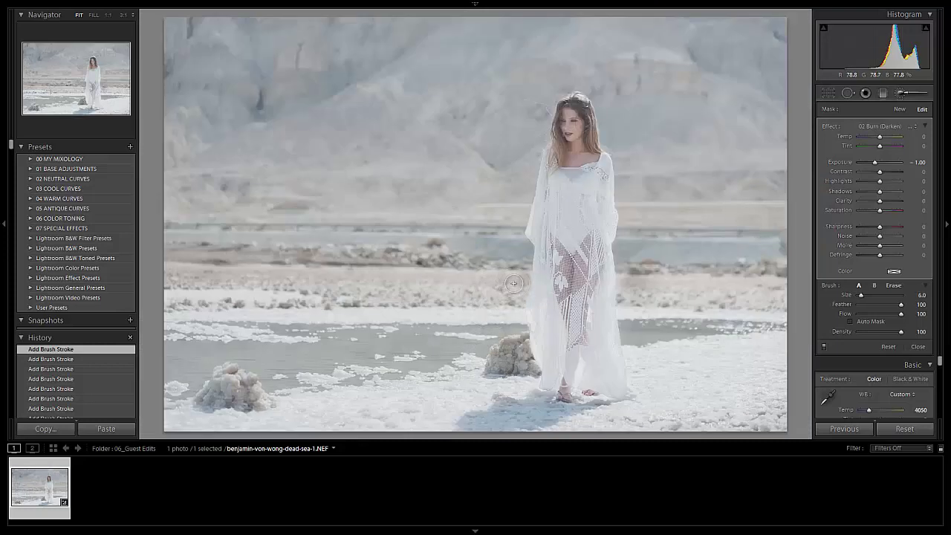
drag(513, 283, 181, 270)
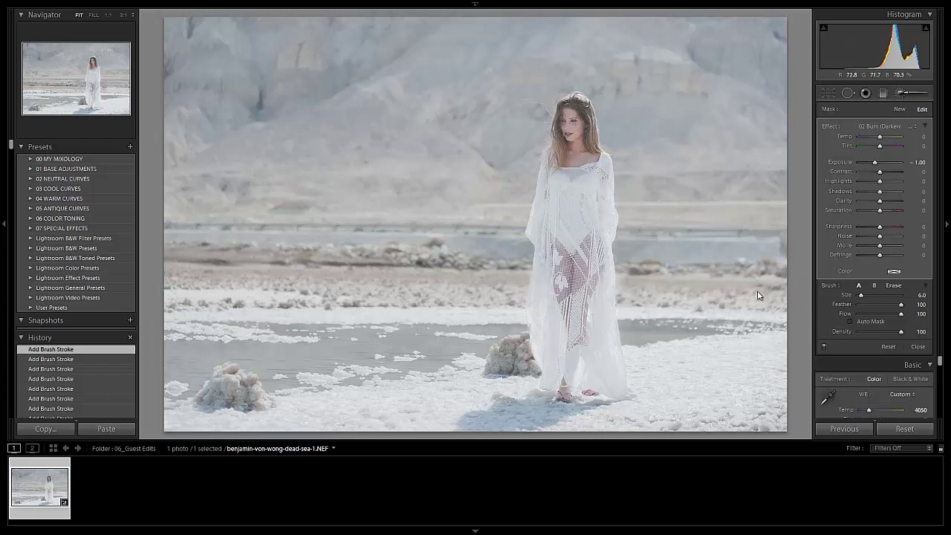
- Undo the latest burn strokes, keeping the burn adjustment at −1.00 exposure
key(bracketleft)
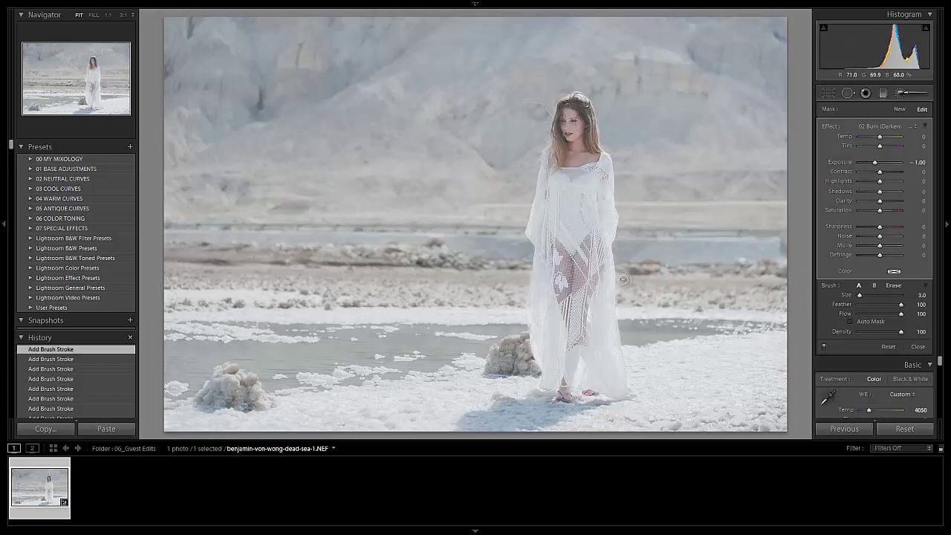
key(bracketright)
key(alt)
scroll(189, 200, up, 1)
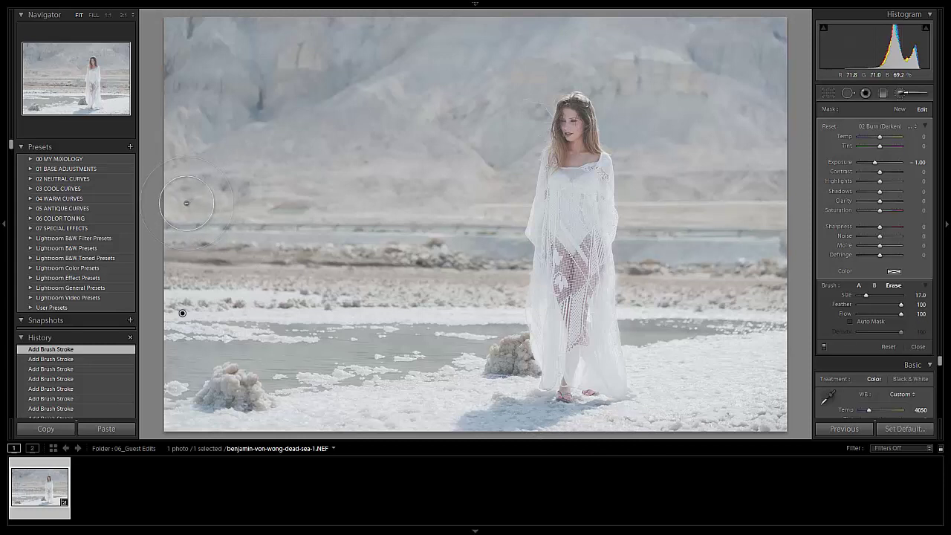
scroll(842, 249, down, 10)
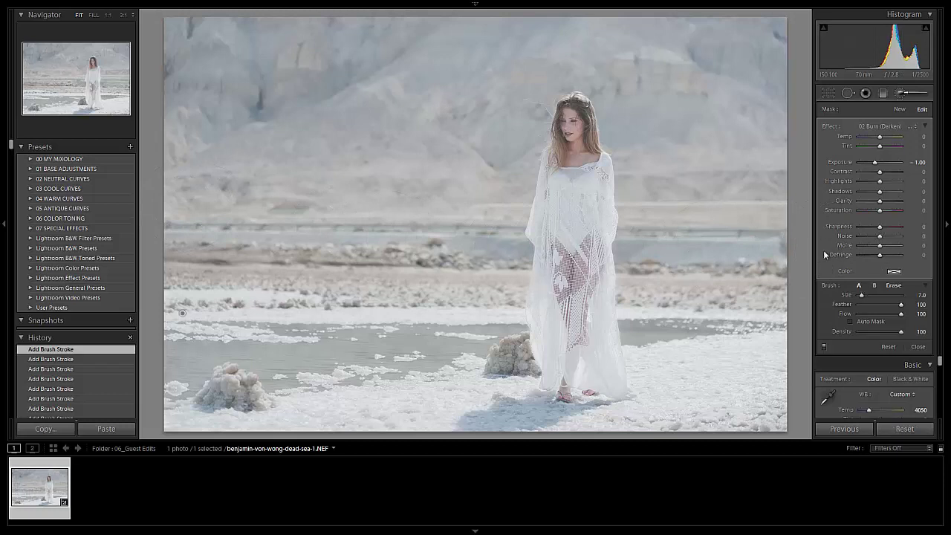
key(ctrl+z)
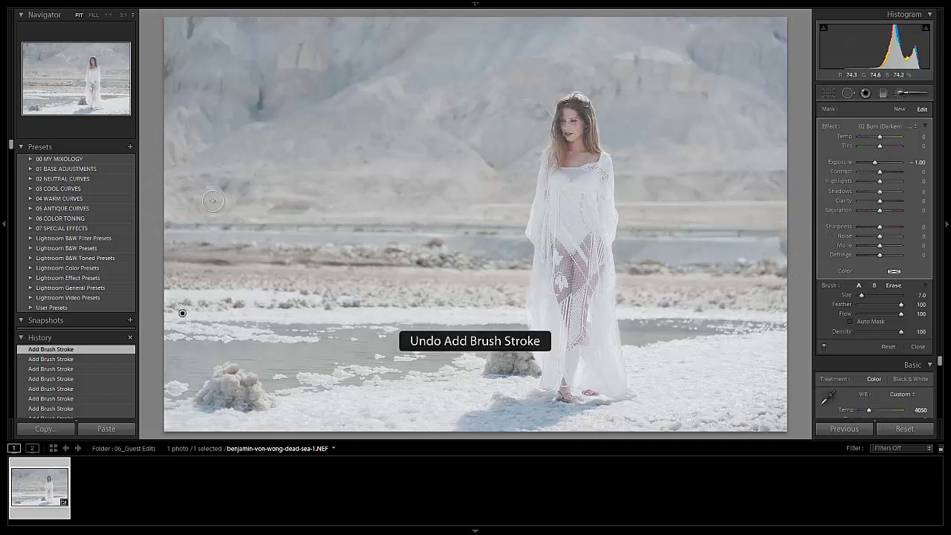
key(alt)
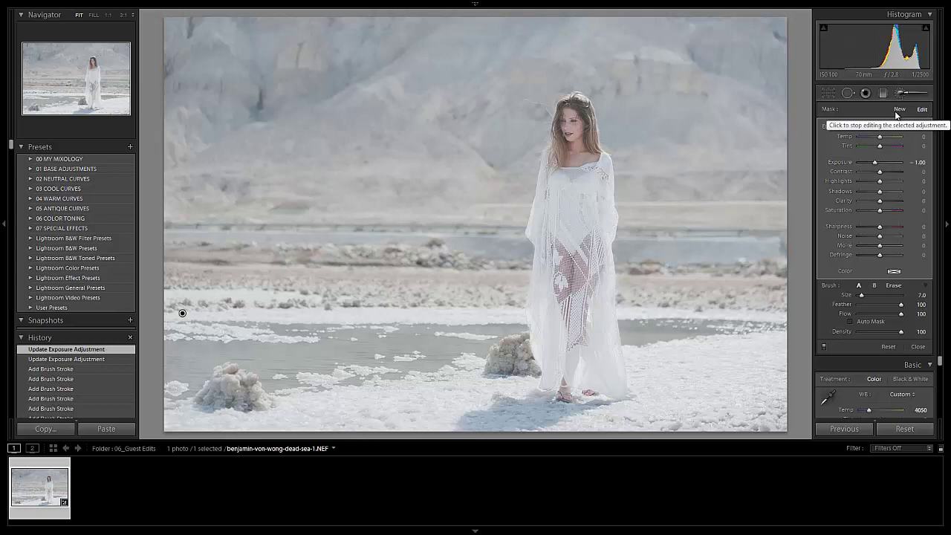
- Straighten the photo by −0.52° and reframe the crop, then compare against a reset
click(900, 92)
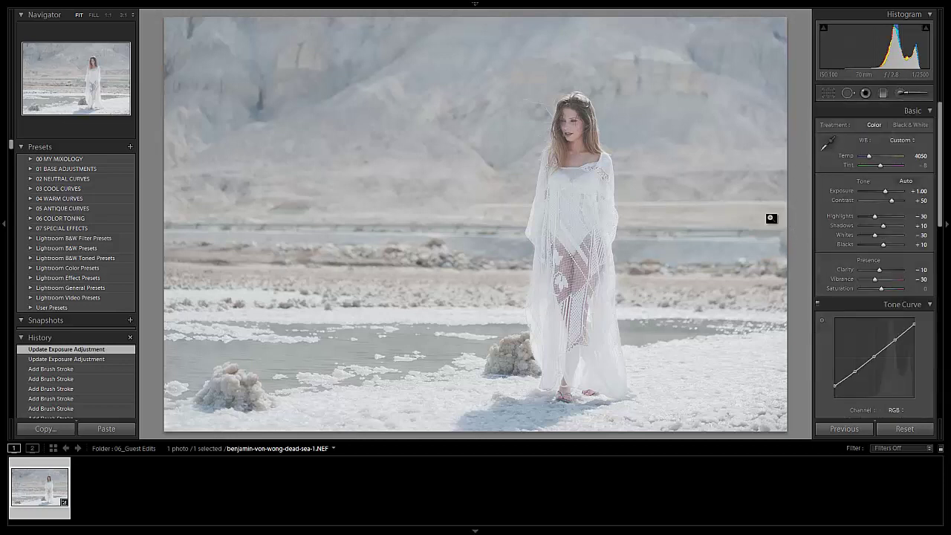
key(r)
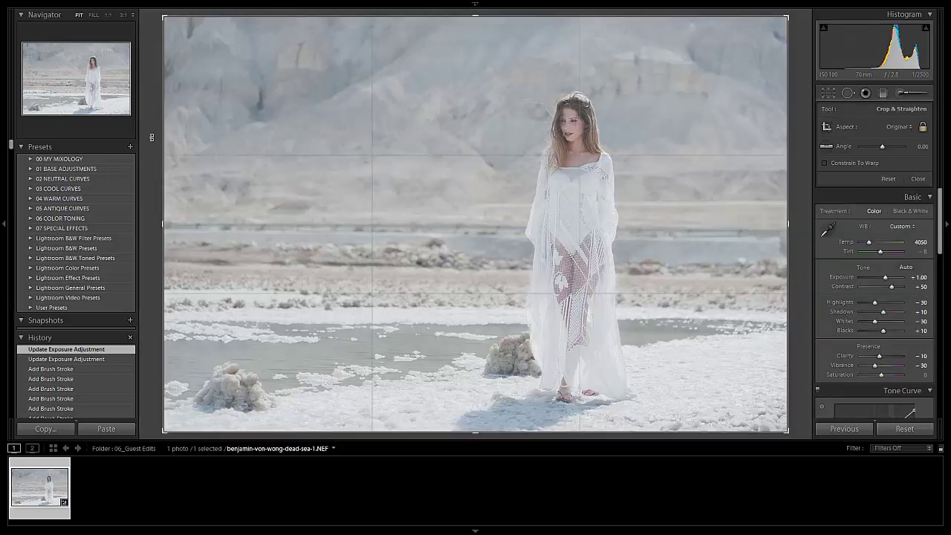
key(o)
drag(151, 134, 148, 137)
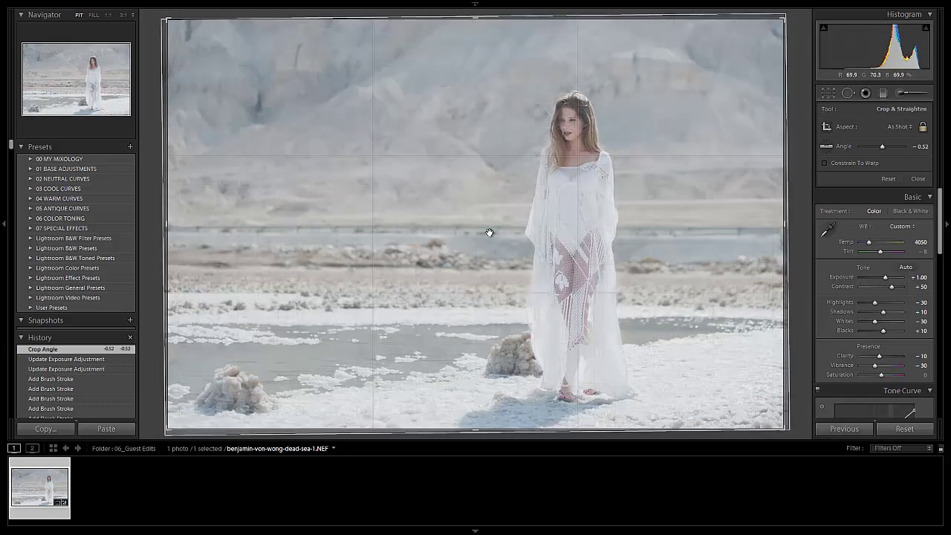
drag(584, 243, 588, 244)
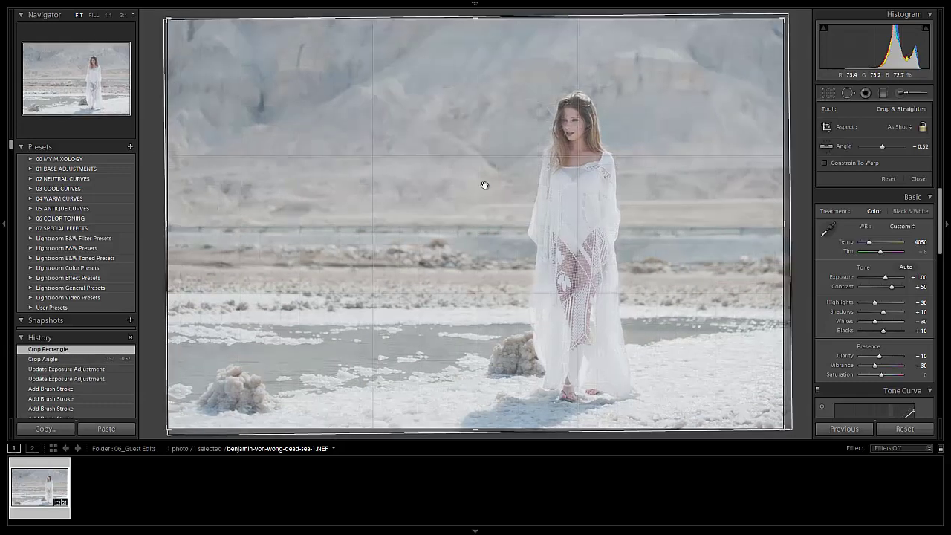
mouse_move(450, 237)
mouse_down()
mouse_move(444, 159)
mouse_move(470, 210)
mouse_up()
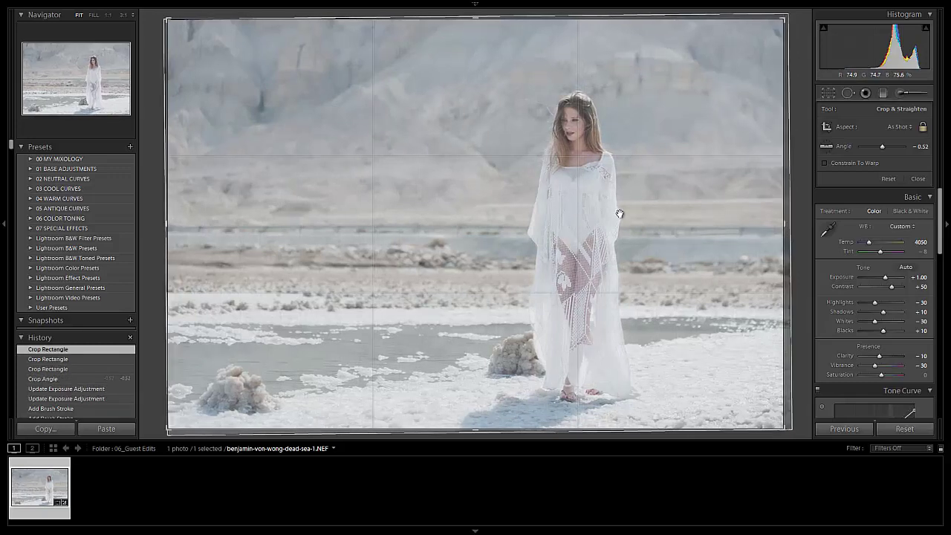
key(Return)
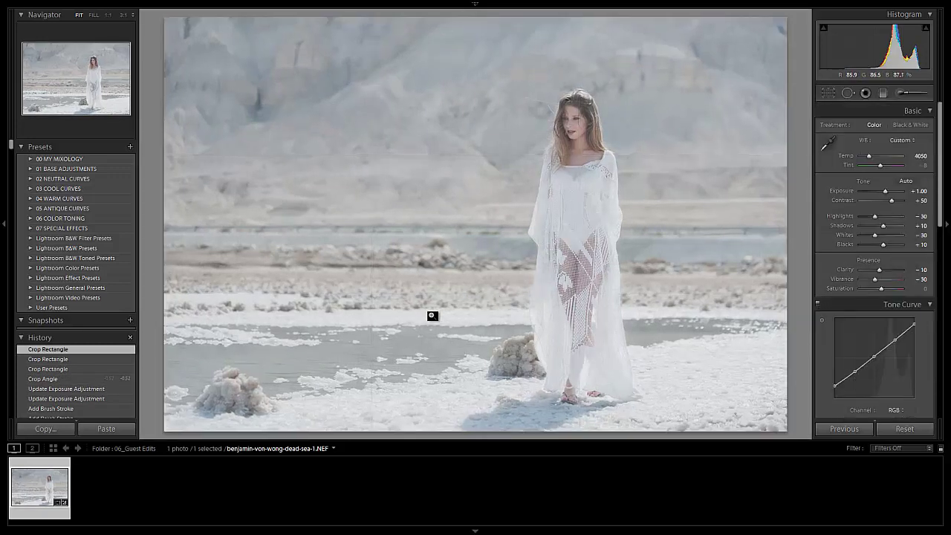
key(ctrl+shift+r)
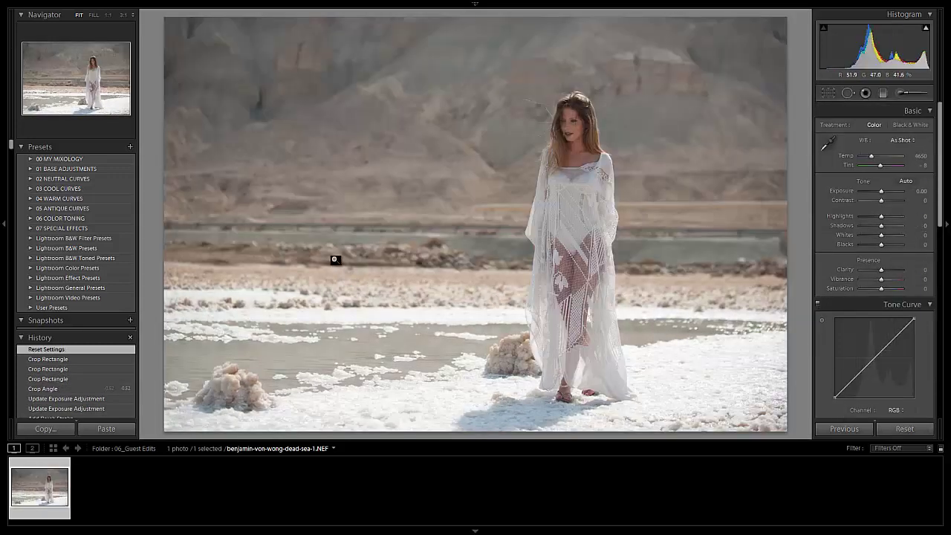
key(ctrl+z)
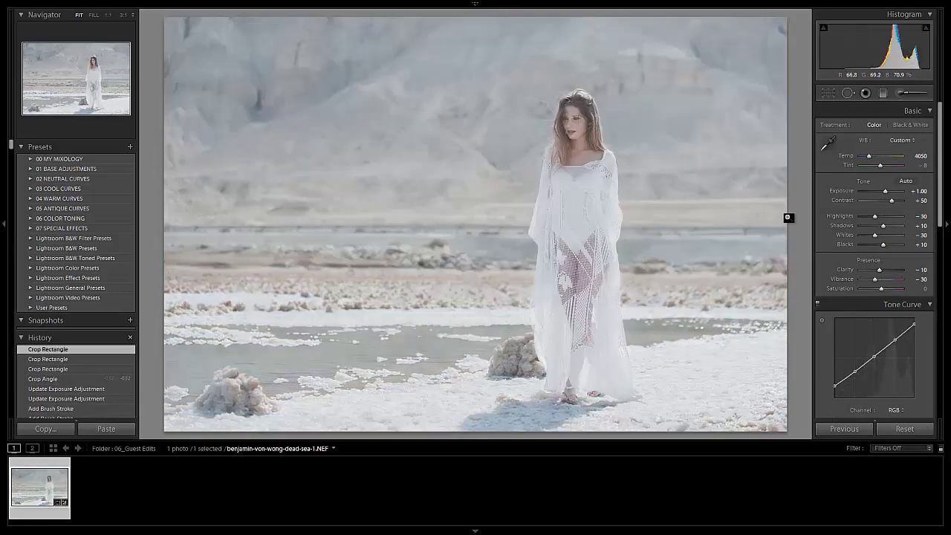
- Paint the 35 Warmer brush effect across her face, erasing the spill from her hair
click(900, 94)
click(886, 127)
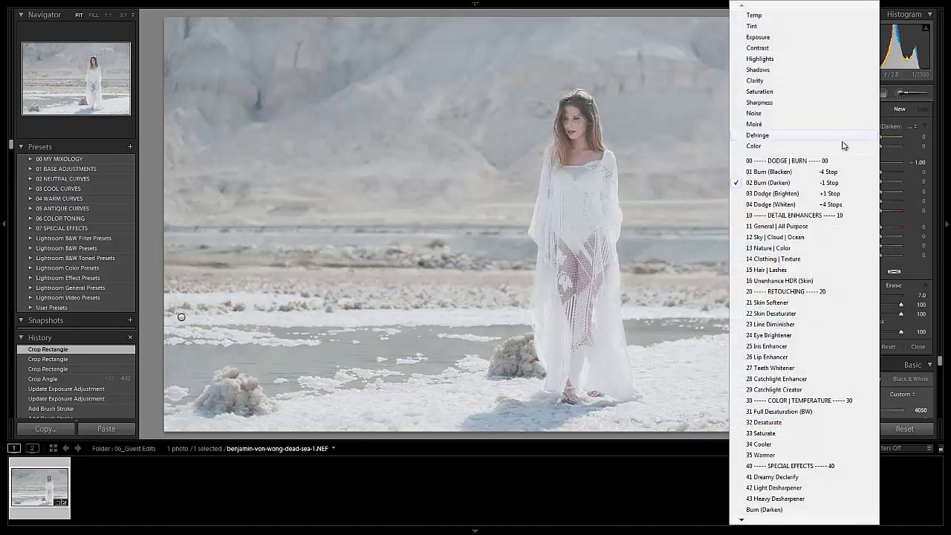
click(759, 454)
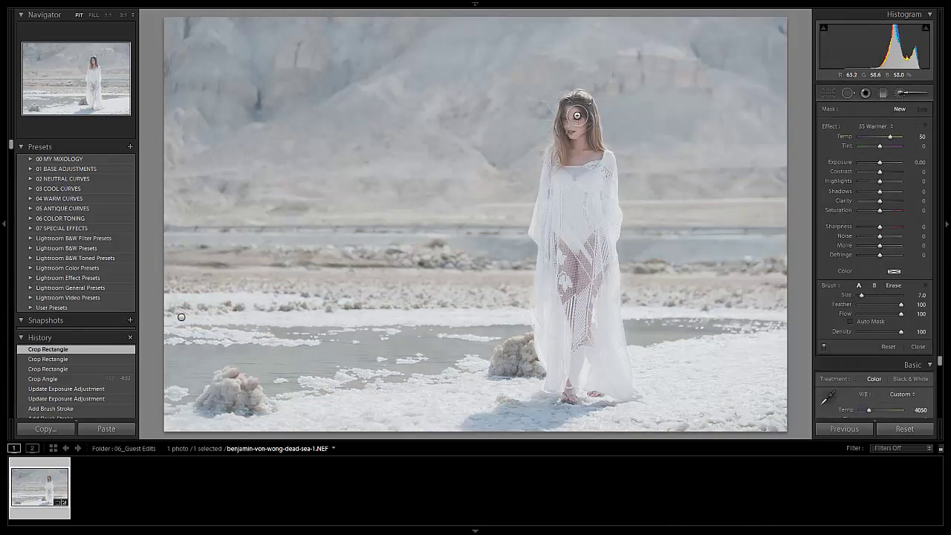
key(z)
drag(569, 102, 473, 195)
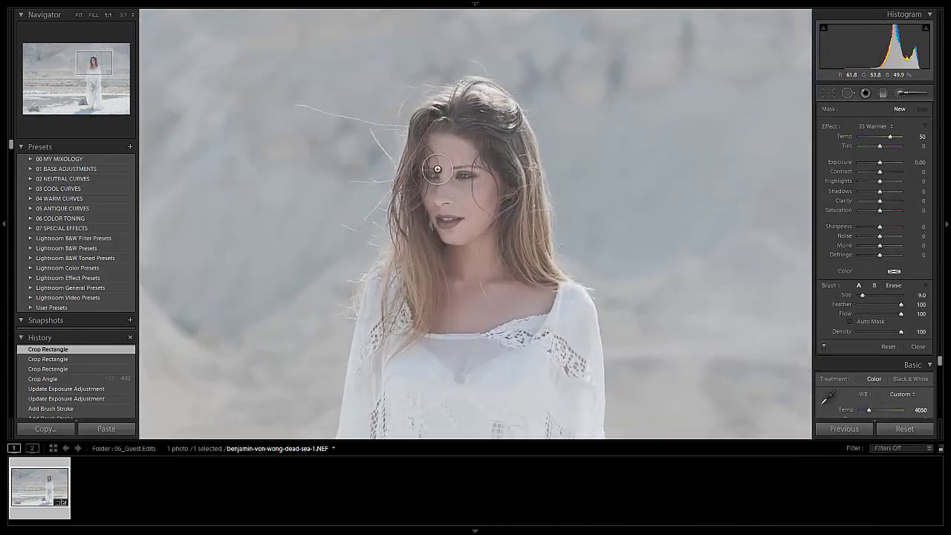
scroll(450, 154, up, 3)
mouse_move(462, 163)
mouse_down()
mouse_move(482, 208)
mouse_move(443, 188)
mouse_move(442, 204)
mouse_move(454, 172)
mouse_move(465, 227)
mouse_move(449, 304)
mouse_move(477, 318)
mouse_move(524, 297)
mouse_move(512, 256)
mouse_move(494, 267)
mouse_move(542, 295)
mouse_move(528, 180)
mouse_move(505, 114)
mouse_move(461, 113)
mouse_move(430, 171)
mouse_move(431, 180)
mouse_move(454, 118)
mouse_move(438, 243)
mouse_move(425, 185)
mouse_move(417, 231)
mouse_move(429, 305)
mouse_move(533, 303)
mouse_move(504, 136)
mouse_move(483, 208)
mouse_move(496, 233)
mouse_move(465, 228)
mouse_move(469, 131)
mouse_move(445, 204)
mouse_move(479, 195)
mouse_move(451, 105)
mouse_up()
key(alt)
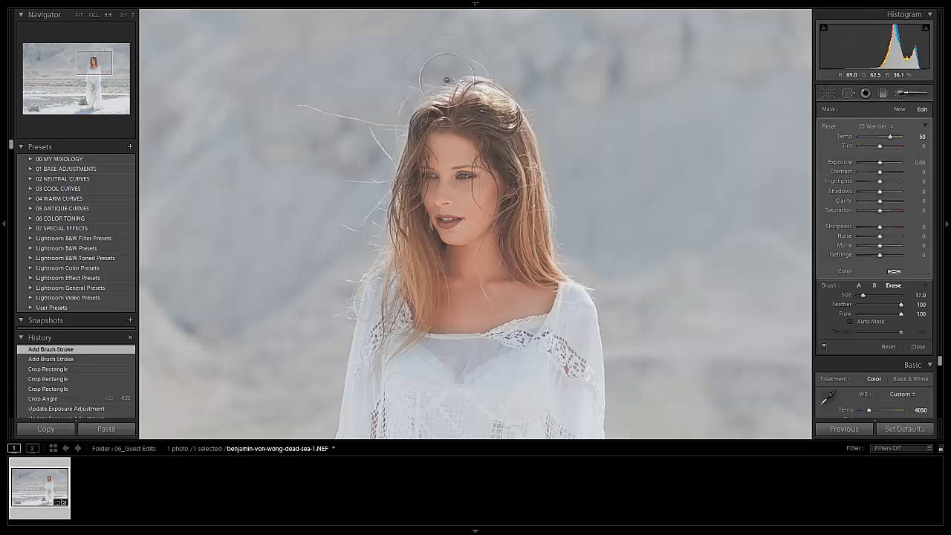
scroll(394, 93, down, 1)
mouse_move(393, 87)
mouse_down()
mouse_move(375, 248)
mouse_move(400, 296)
mouse_move(401, 342)
mouse_move(475, 355)
mouse_move(516, 349)
mouse_move(574, 300)
mouse_move(579, 257)
mouse_move(520, 74)
mouse_move(410, 57)
mouse_move(452, 51)
mouse_up()
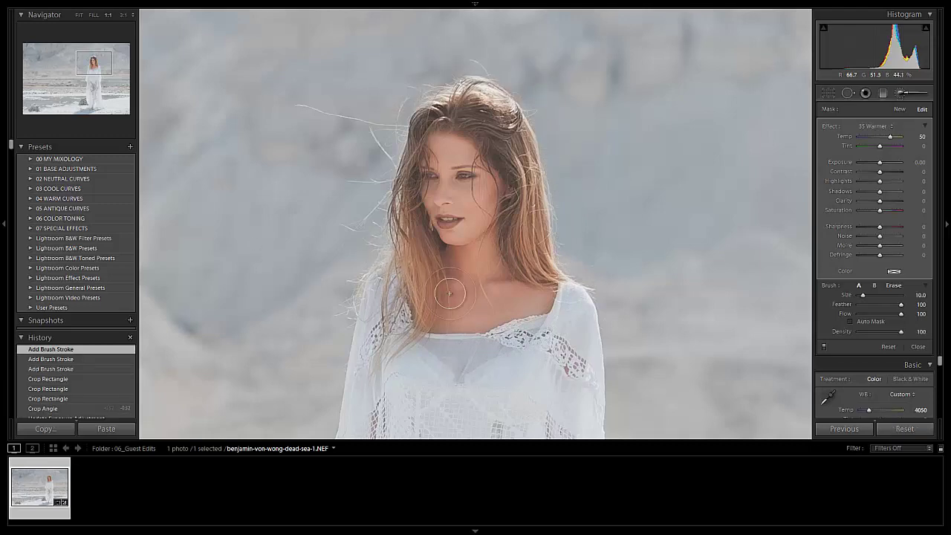
- Warm both feet with a smaller brush, erase stray warmth from the dress, and return to Fit
scroll(501, 206, down, 5)
scroll(500, 206, down, 5)
scroll(471, 218, down, 5)
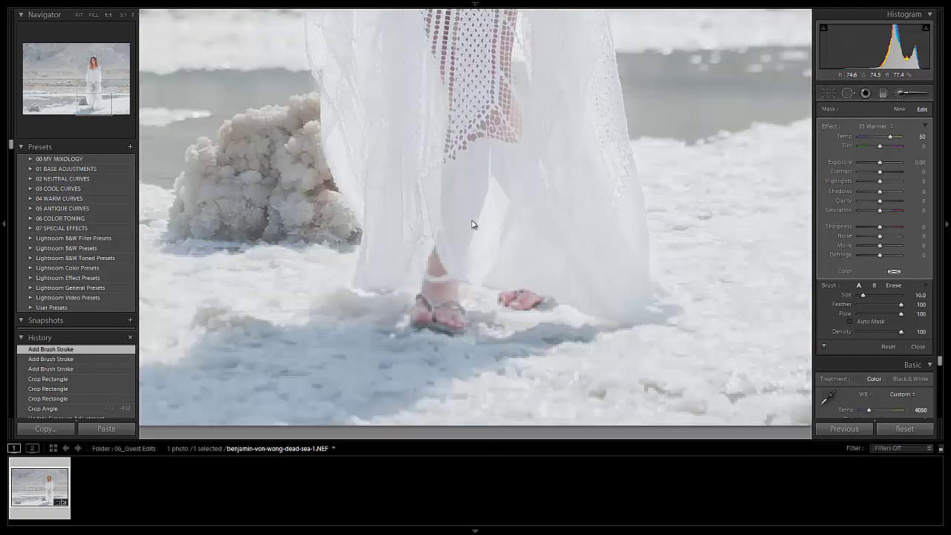
scroll(448, 206, down, 3)
key(bracketleft)
key(bracketleft)
key(bracketleft)
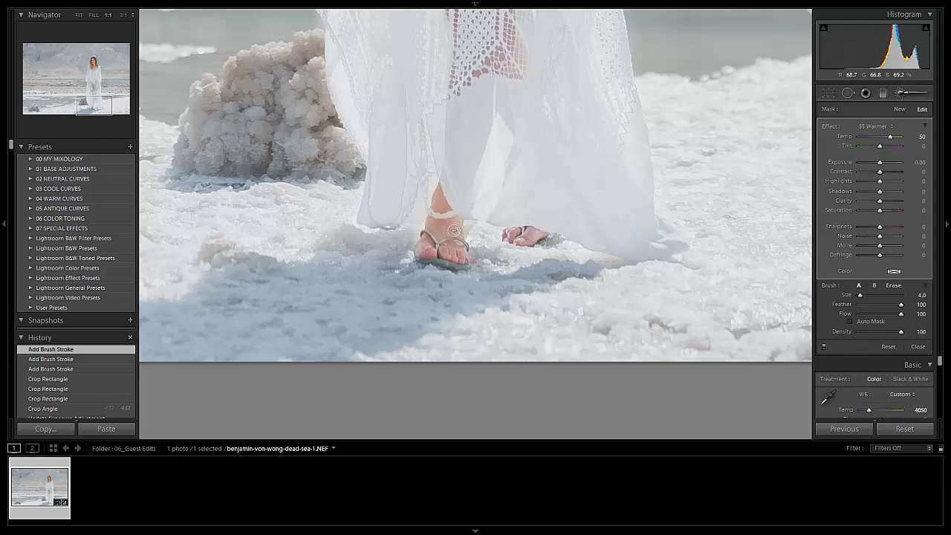
drag(442, 210, 418, 208)
key(alt)
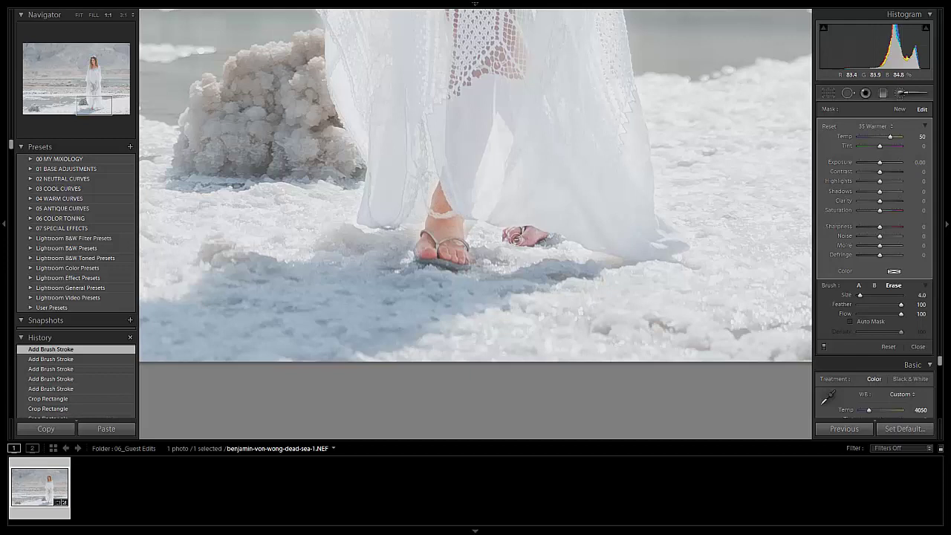
drag(516, 236, 524, 239)
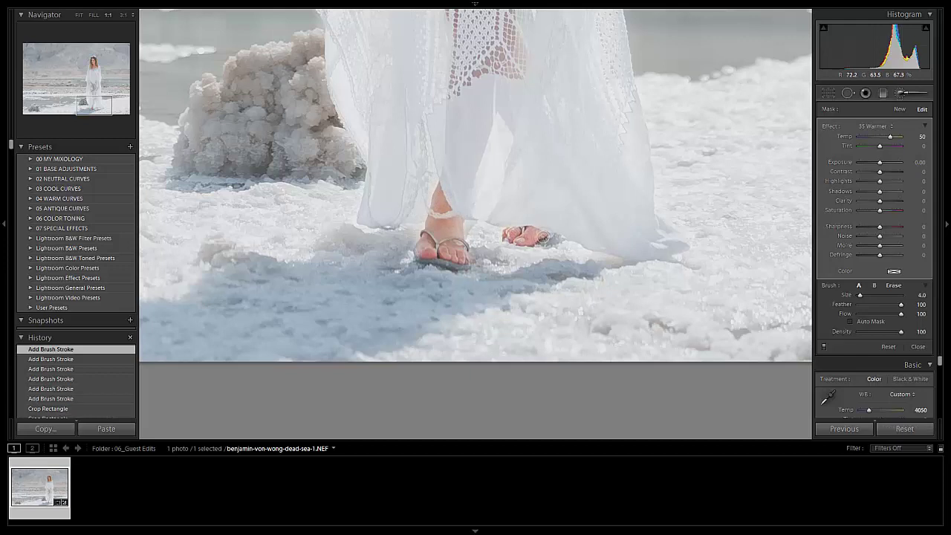
drag(537, 225, 529, 219)
key(alt)
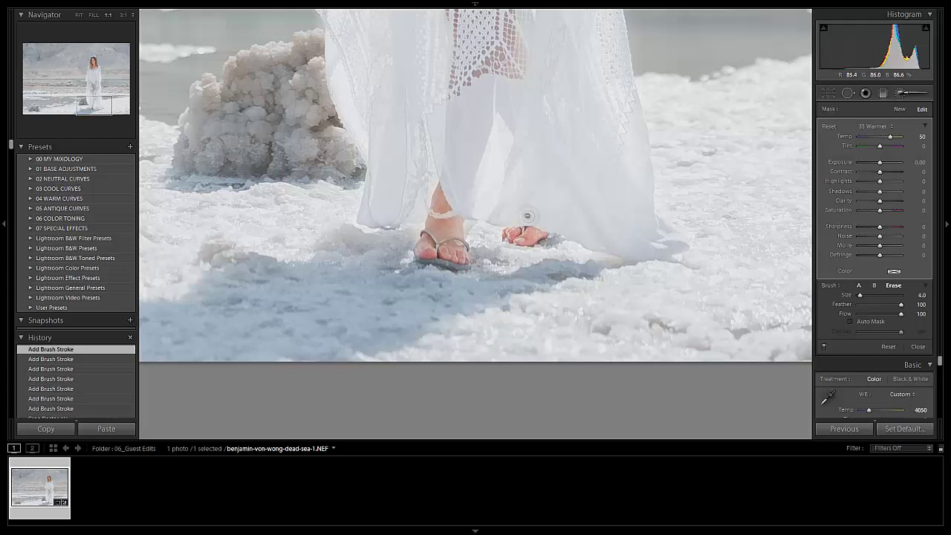
click(489, 121)
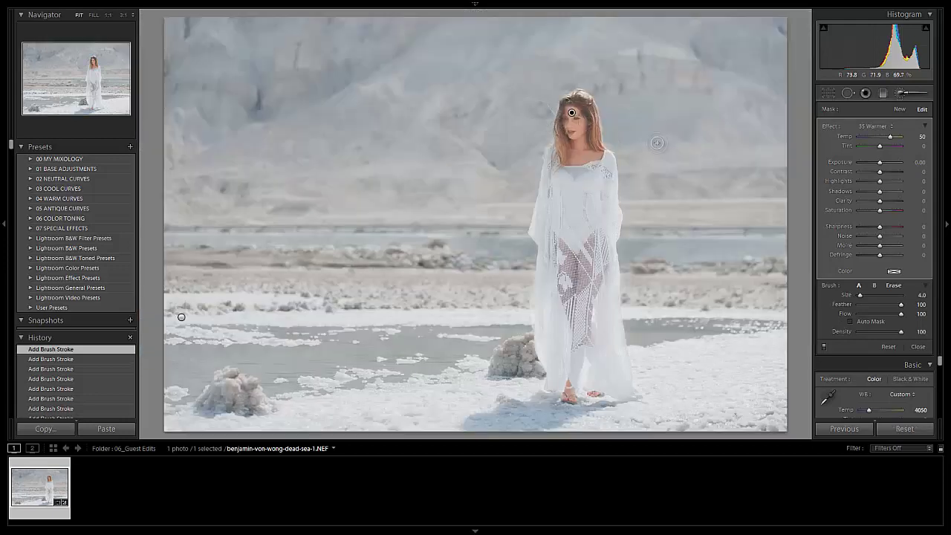
- Set the skin-warming brush to Temp 40 and Tint 30, then close the brush
key(shift)
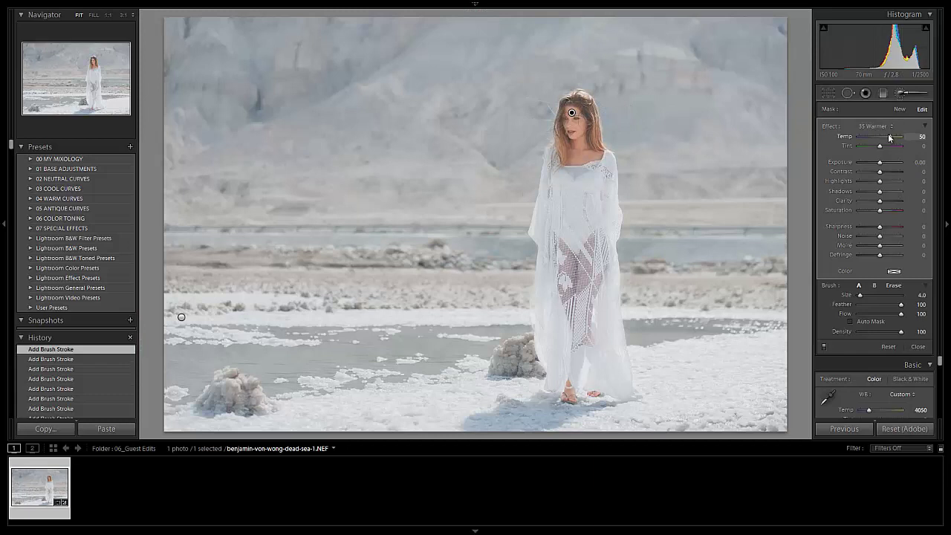
click(889, 137)
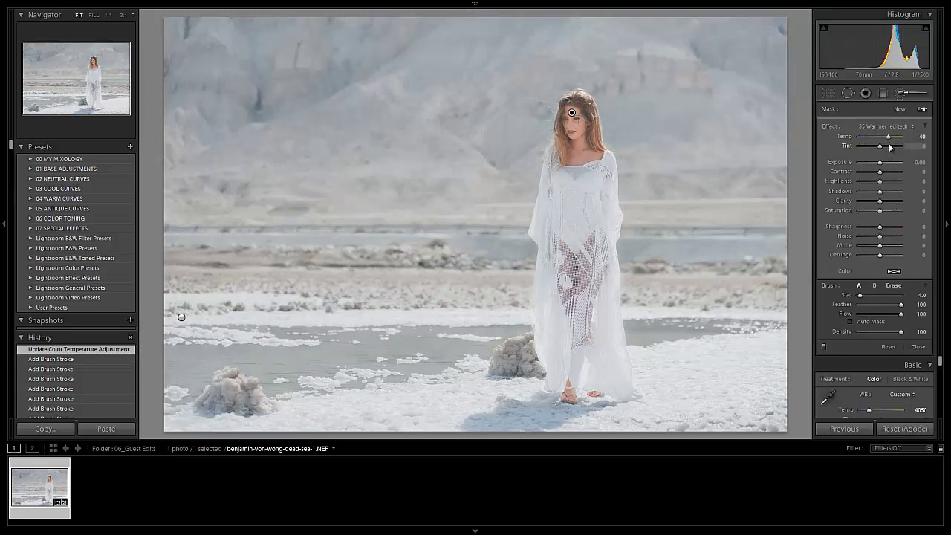
click(889, 146)
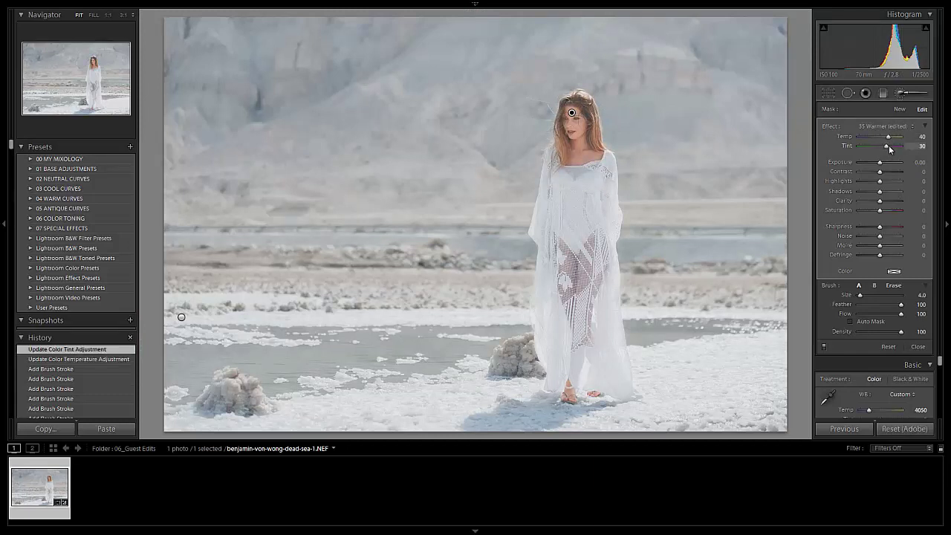
click(889, 147)
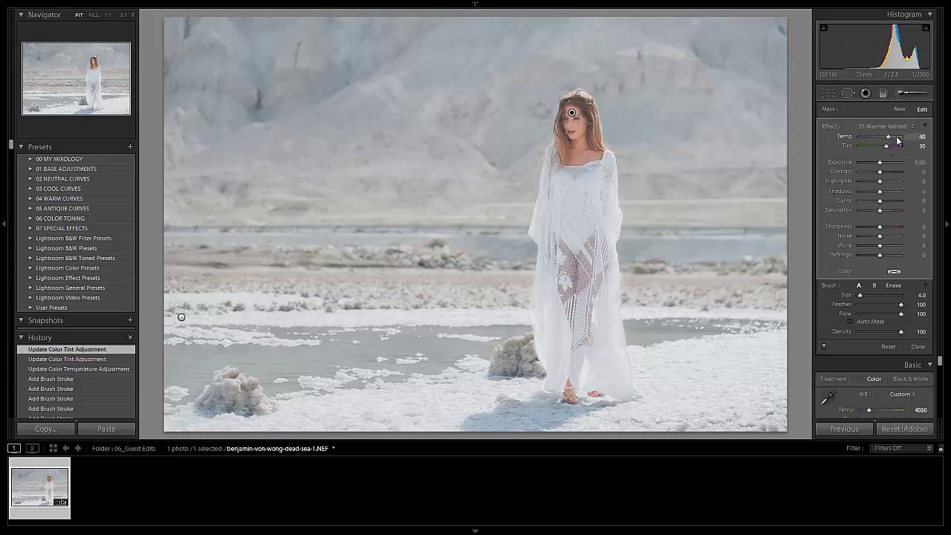
click(896, 139)
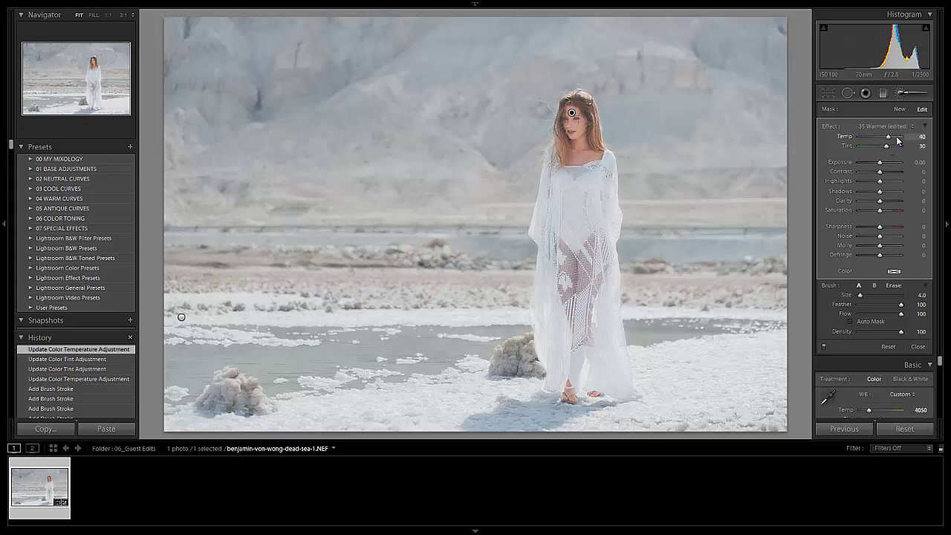
click(897, 140)
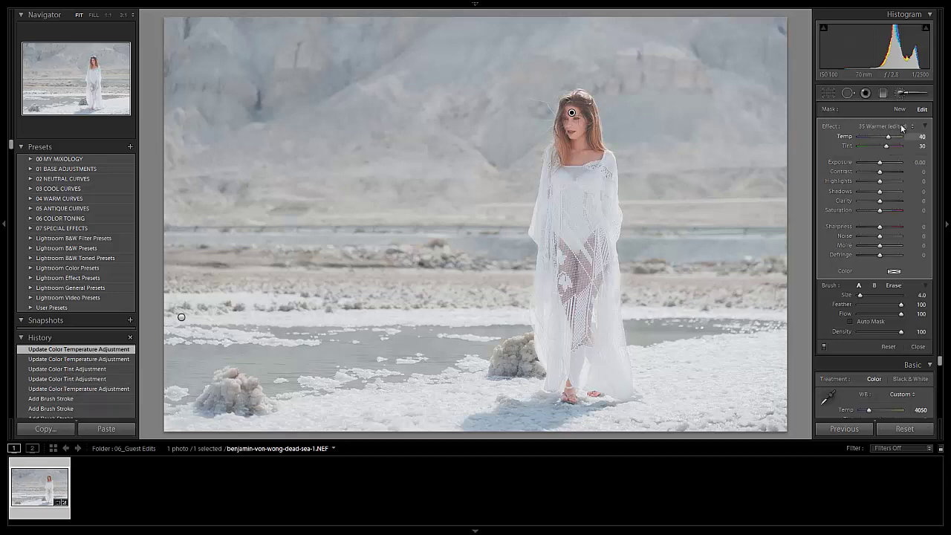
click(901, 93)
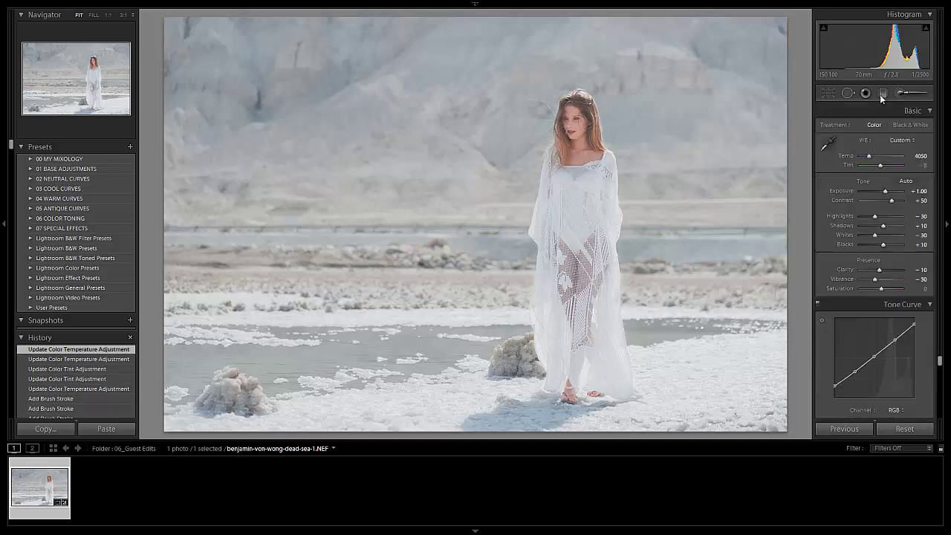
- Check the warmed skin at 1:1 zoom, then return to the whole-photo view
click(568, 102)
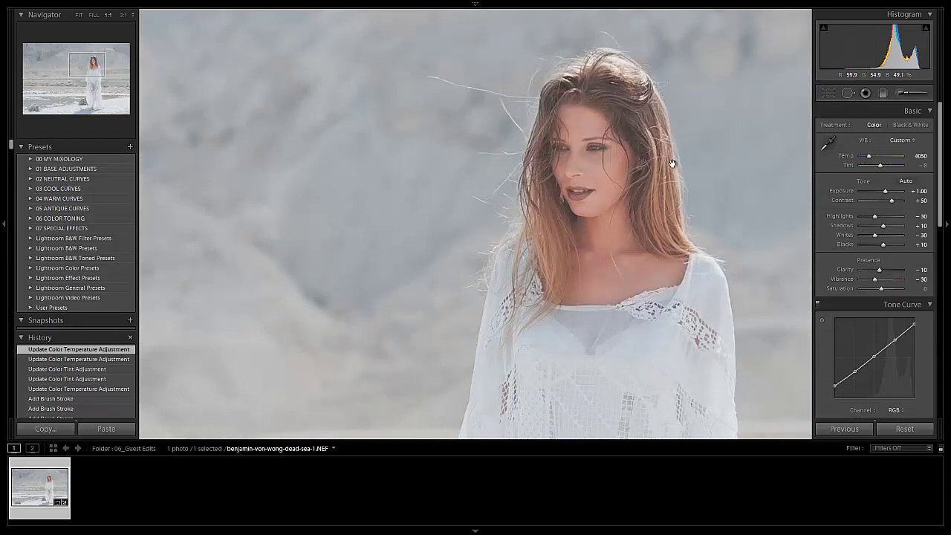
drag(671, 162, 548, 113)
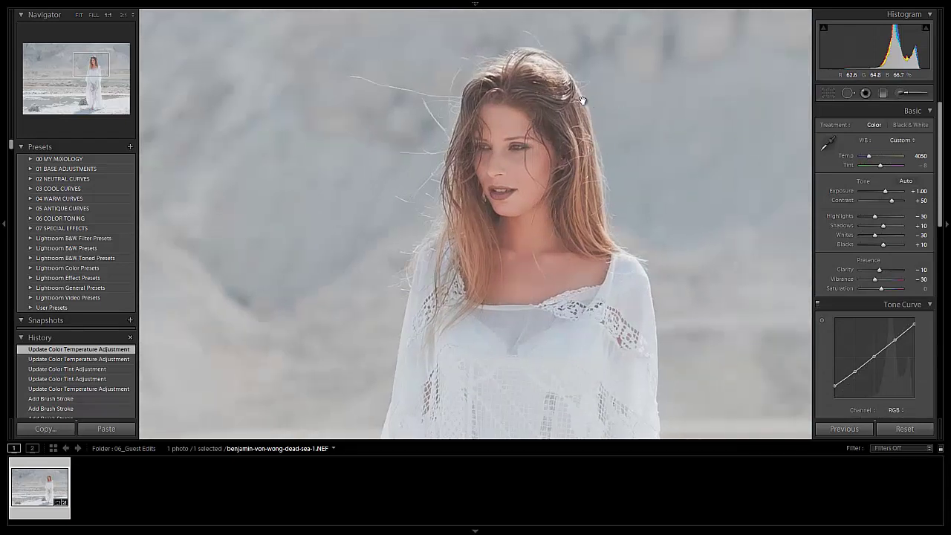
click(578, 99)
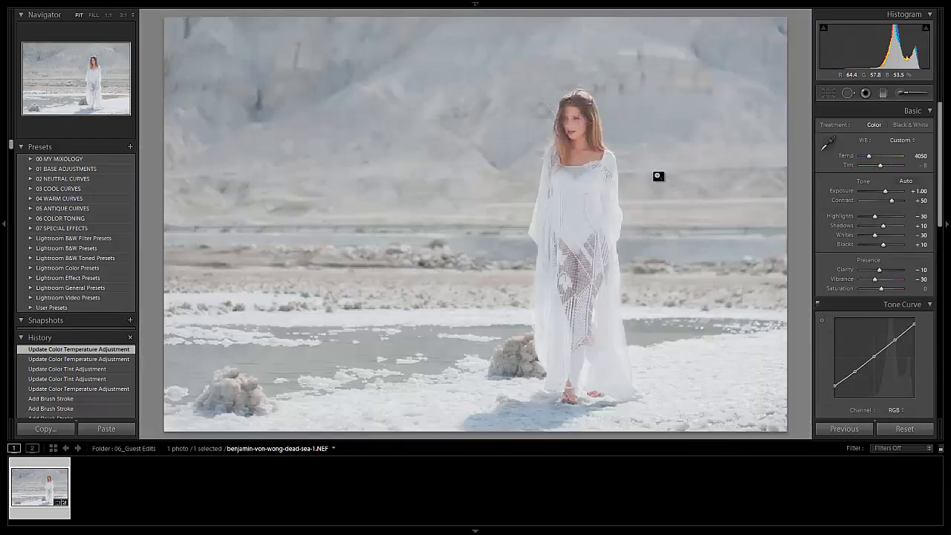
- Zoom in and paint warm streaks along the hair with a new 35 Warmer brush
click(609, 140)
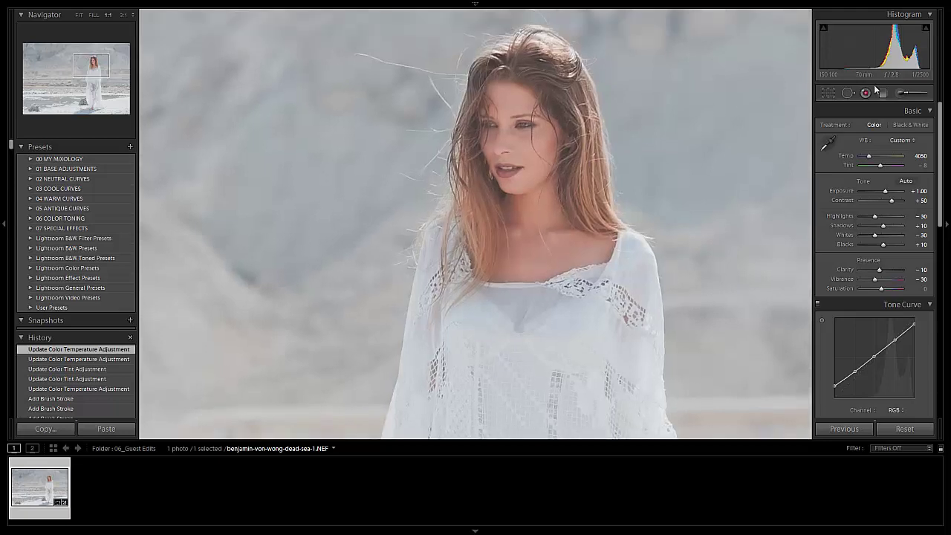
click(903, 93)
click(881, 128)
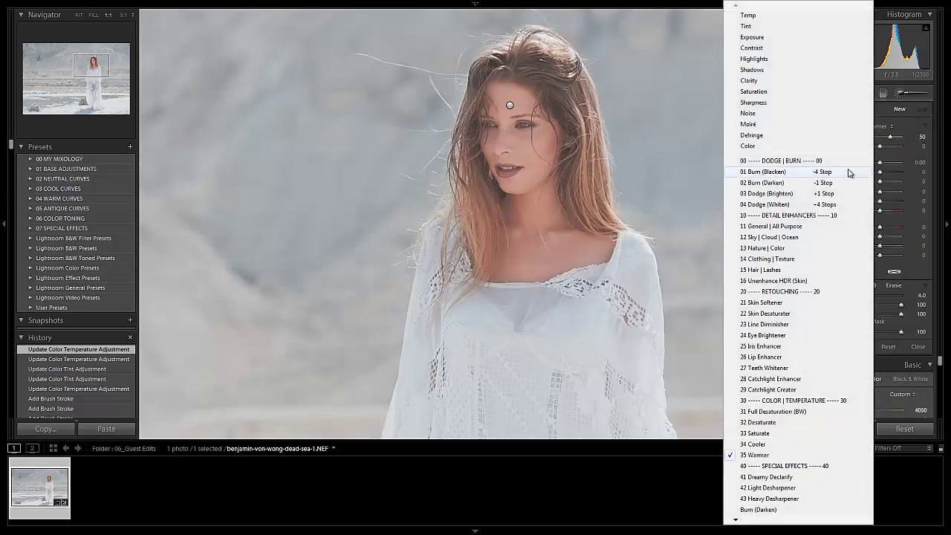
click(579, 123)
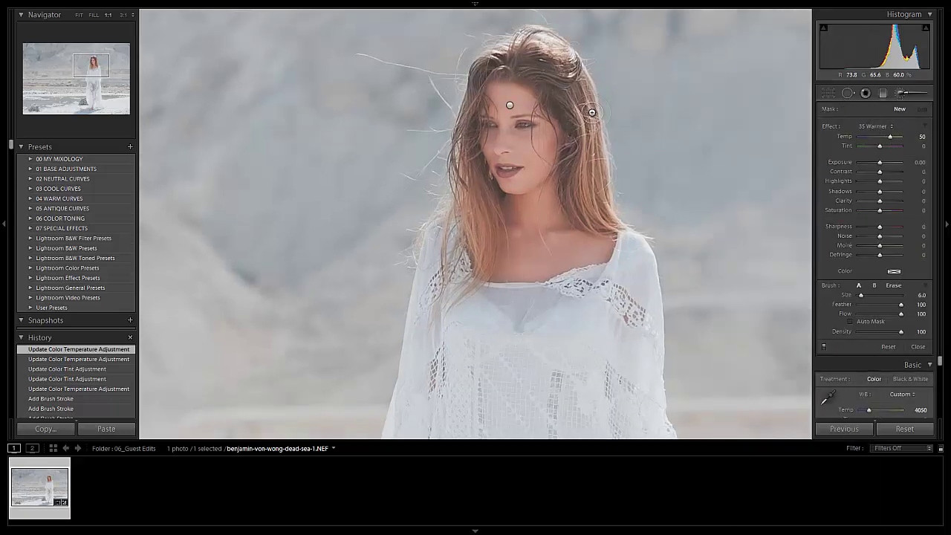
key(bracketright)
mouse_move(575, 73)
mouse_down()
mouse_move(498, 56)
mouse_move(460, 123)
mouse_move(468, 266)
mouse_move(457, 189)
mouse_up()
- Alt-erase the stray warmth spilled onto her cheek and face
key(alt)
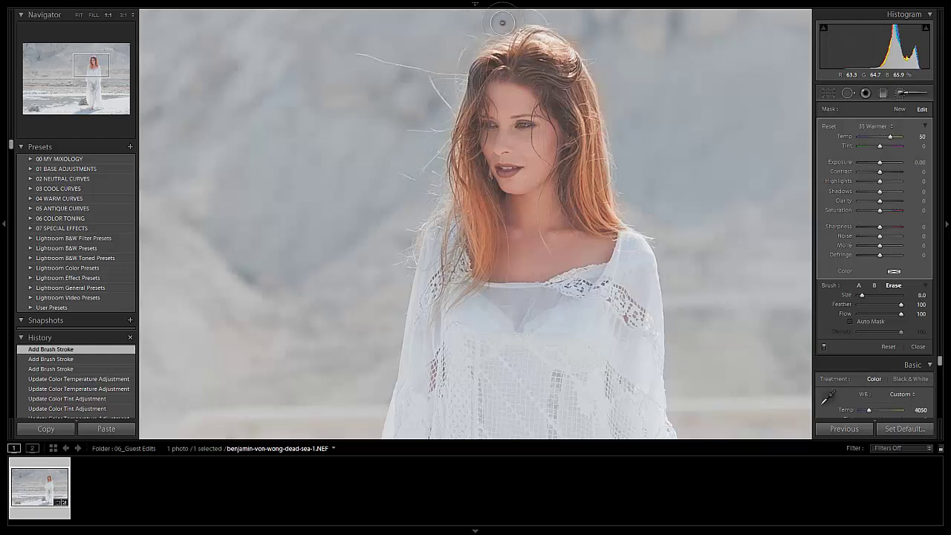
click(562, 150)
click(767, 228)
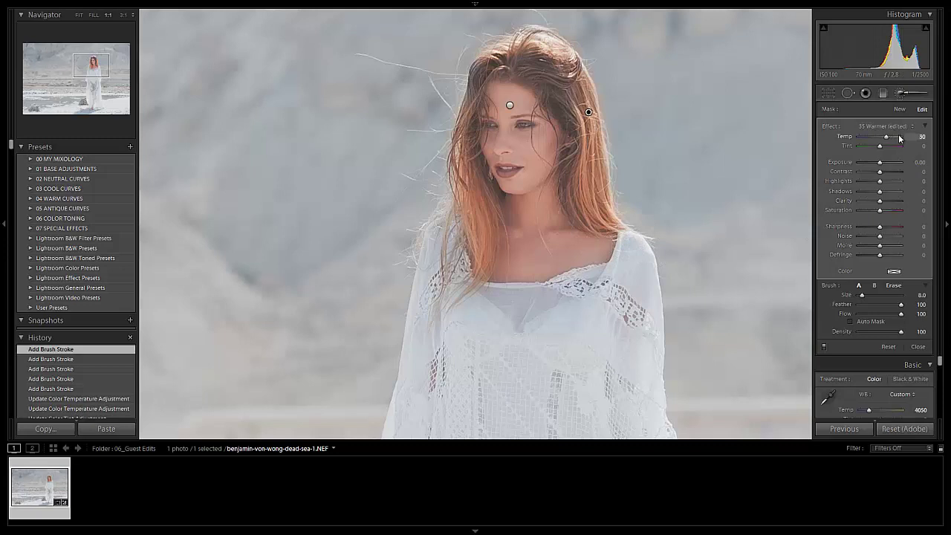
scroll(899, 138, down, 2)
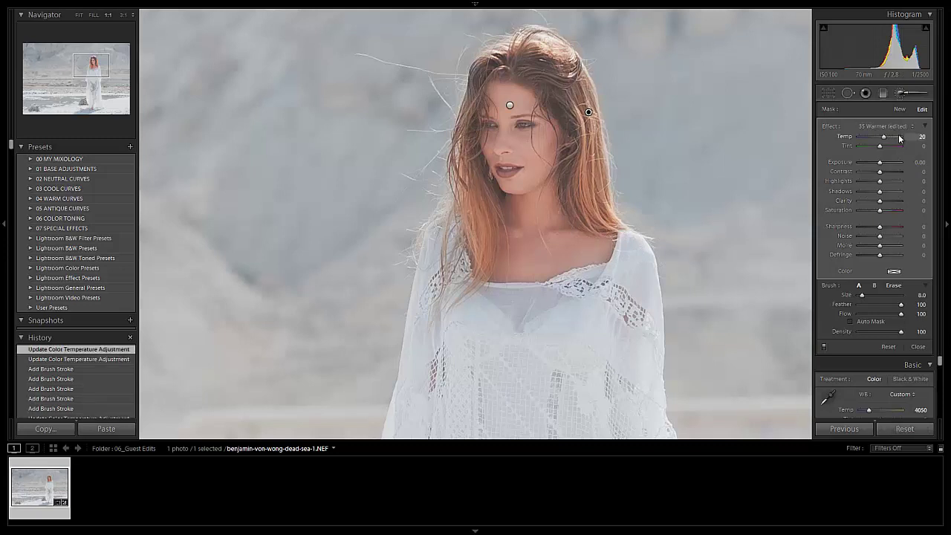
- Lower the brush temperature to a gentler +7 and close local brushing
click(902, 92)
click(637, 153)
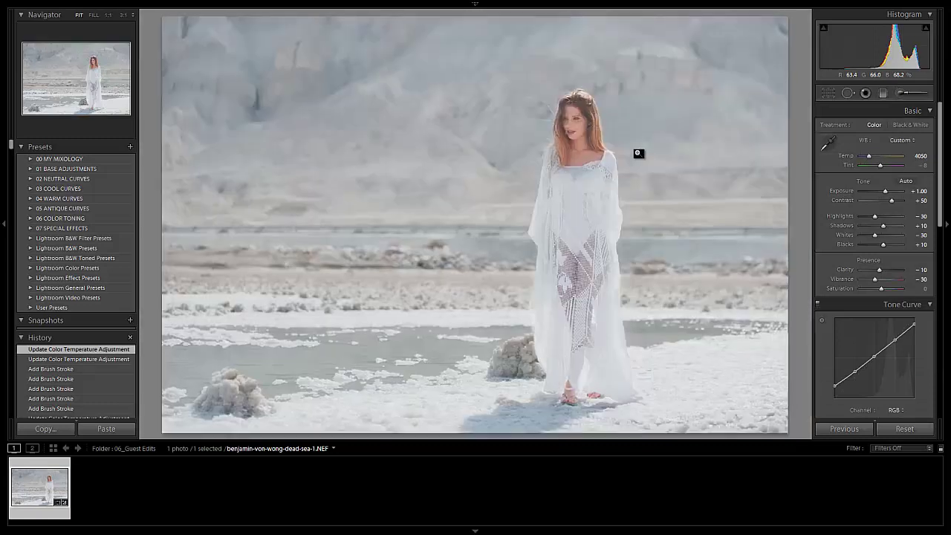
click(901, 92)
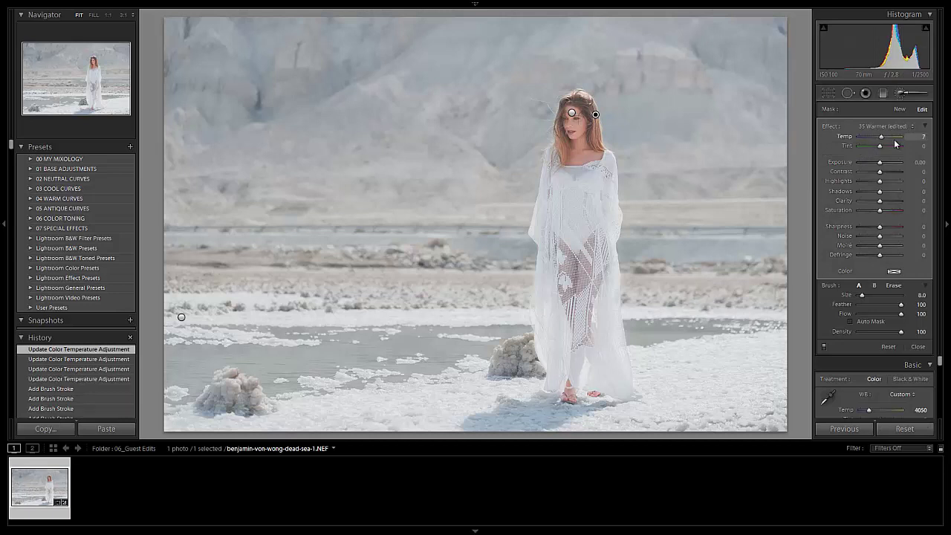
click(905, 96)
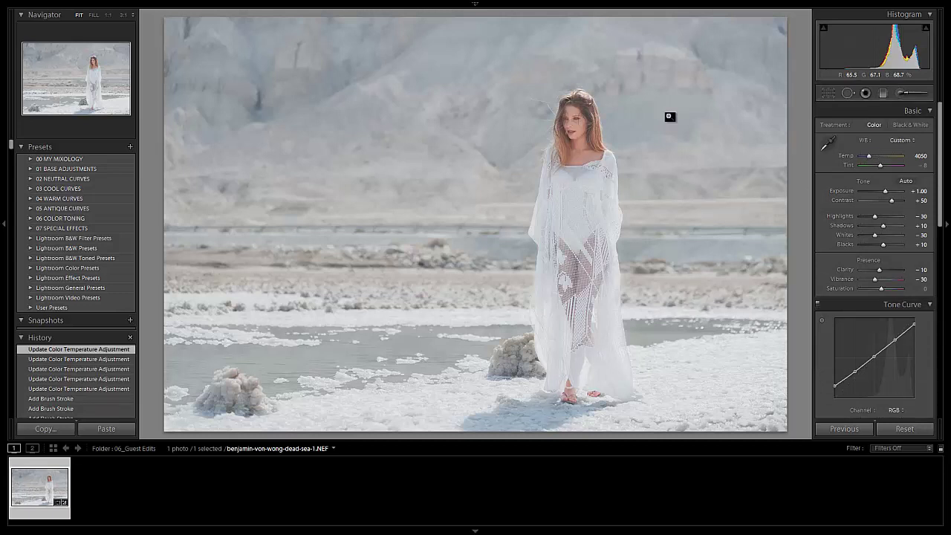
key(backslash)
key(backslash)
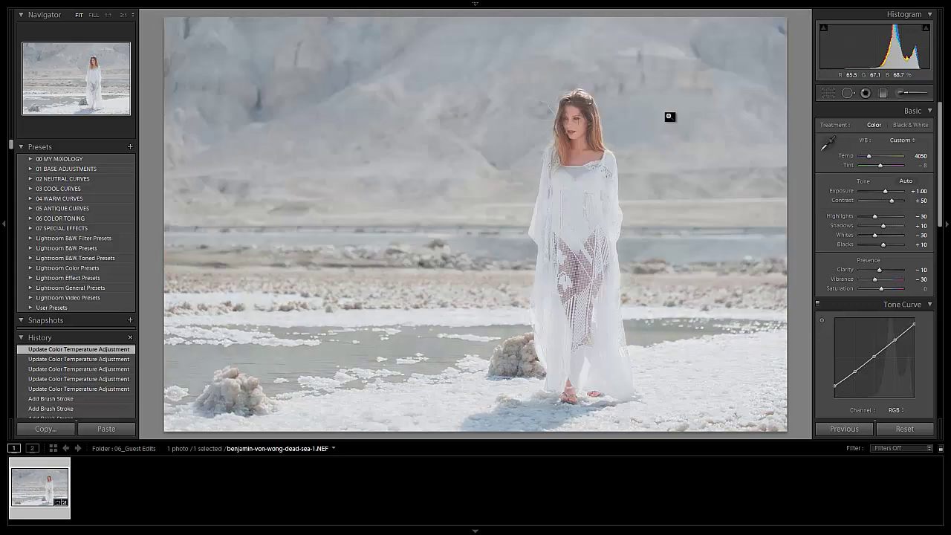